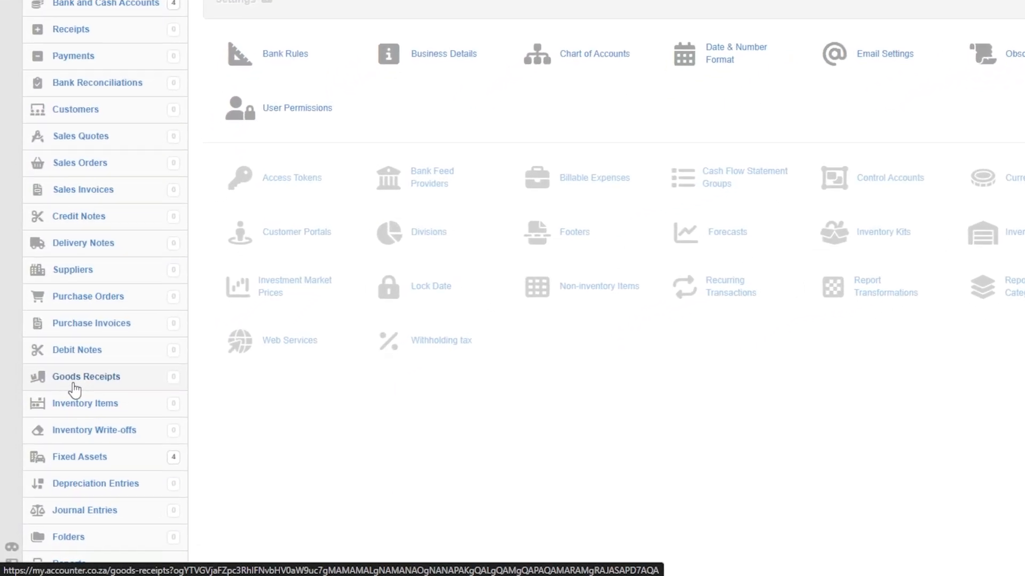
- Go to Settings > User Permissions to see TechVista Solutions' three users and their access levels
scroll(50, 443, "down", 2)
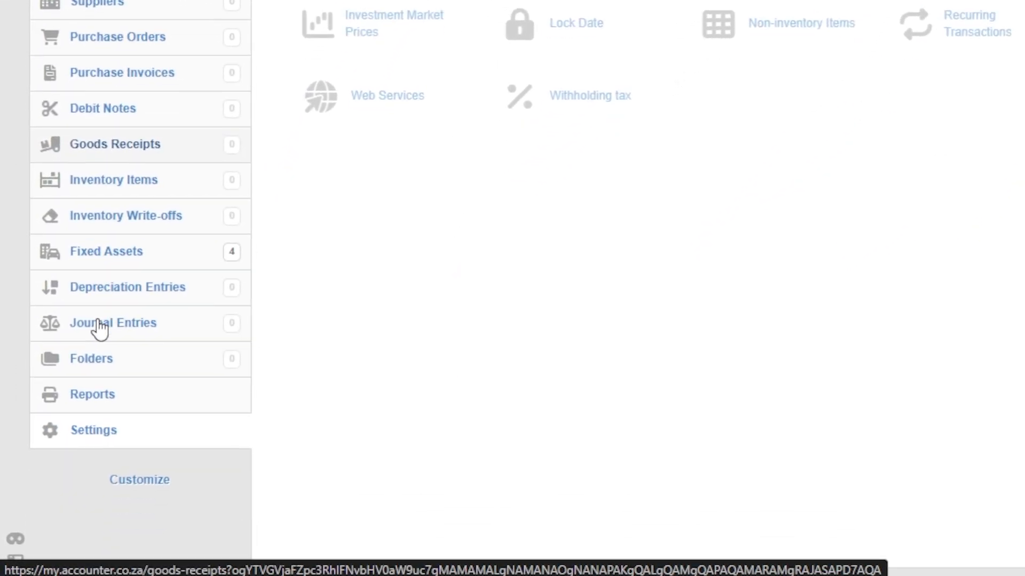
left_click(96, 392)
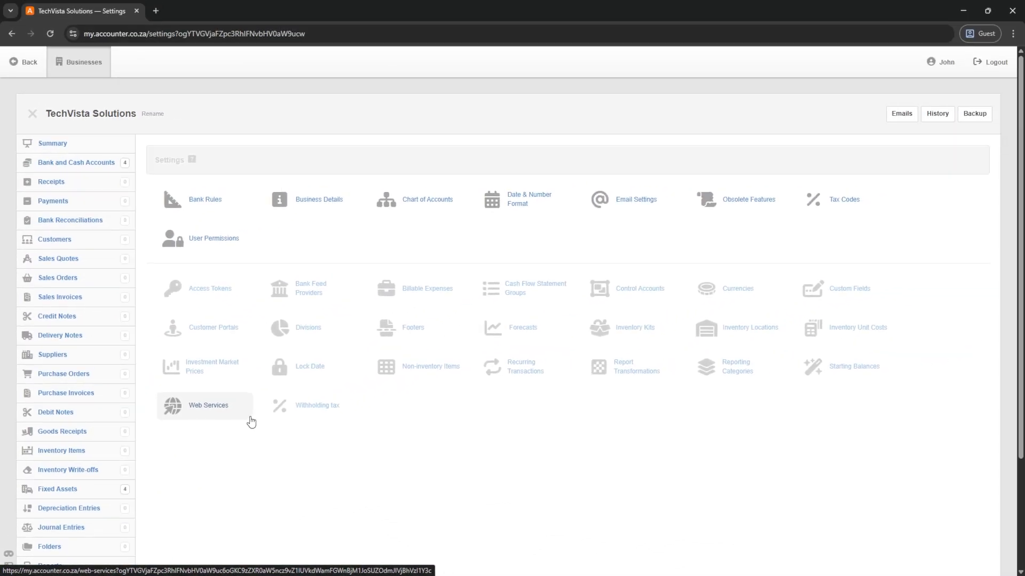
left_click(204, 243)
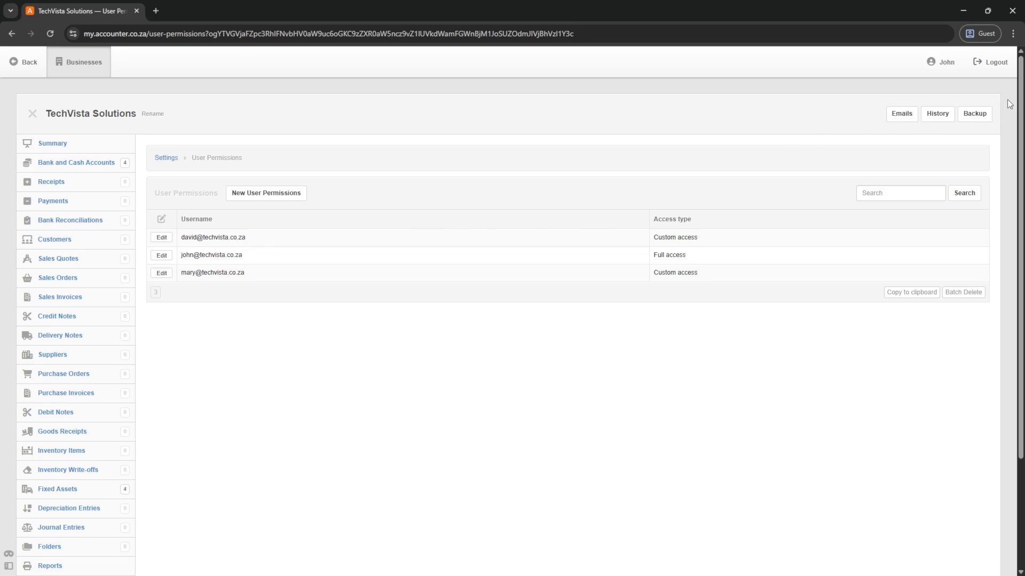
- Log out of the administrator account and sign in as the first custom-access user
left_click(991, 62)
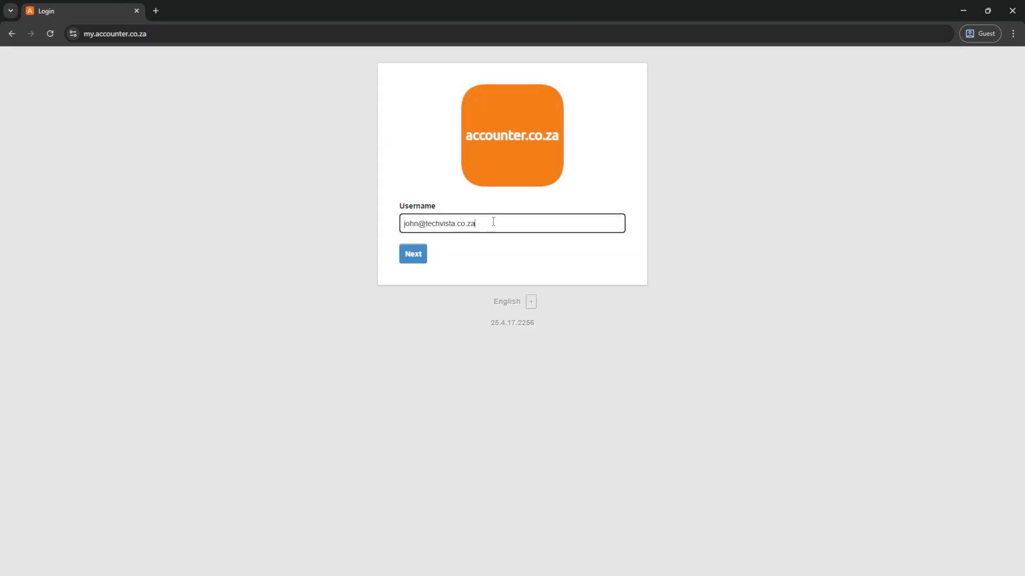
left_click_drag(492, 223, 351, 222)
key("Return")
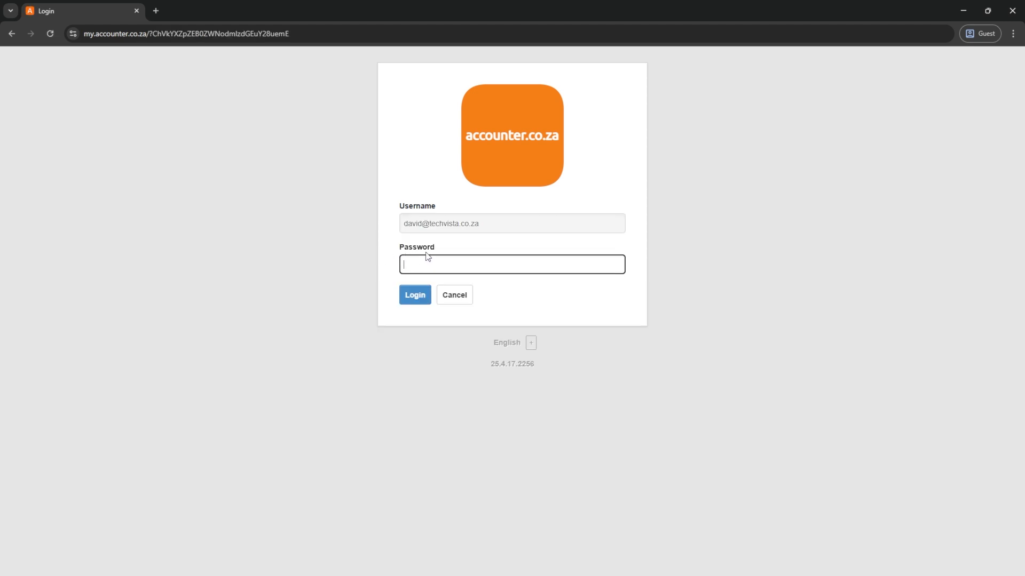
key("Return")
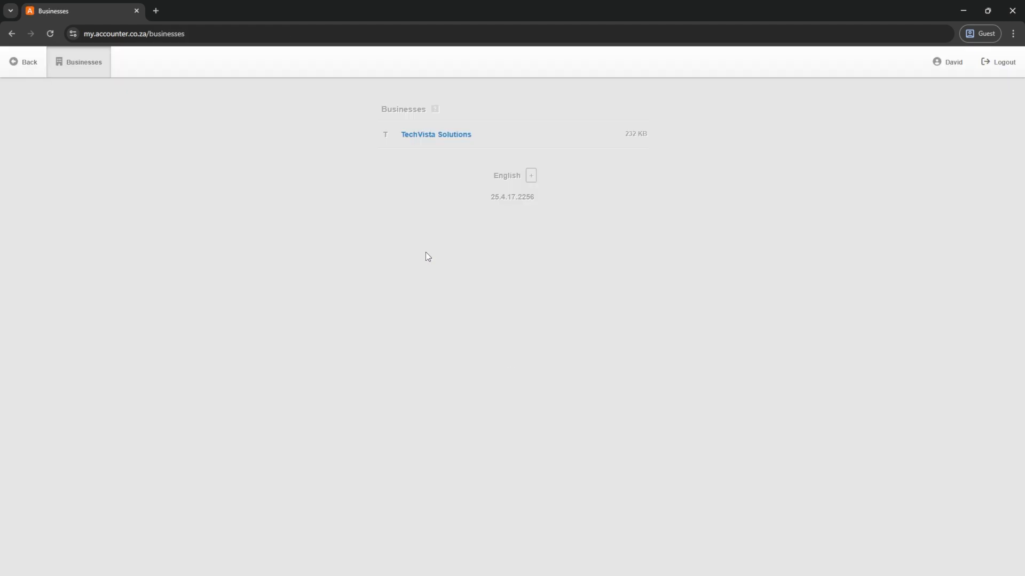
- Open TechVista Solutions, check its Reports page, then log out of the restricted account
left_click(434, 135)
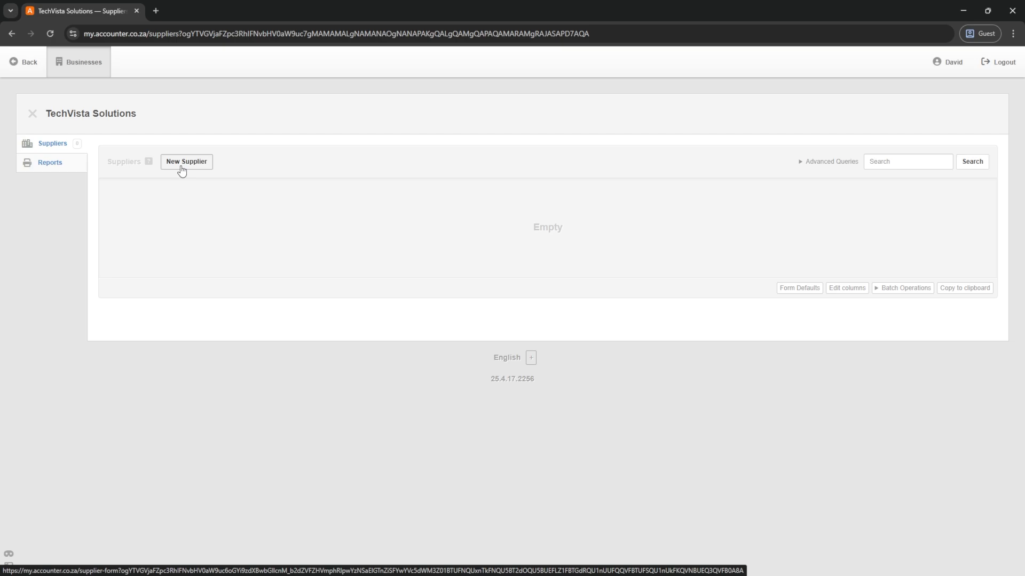
left_click(40, 164)
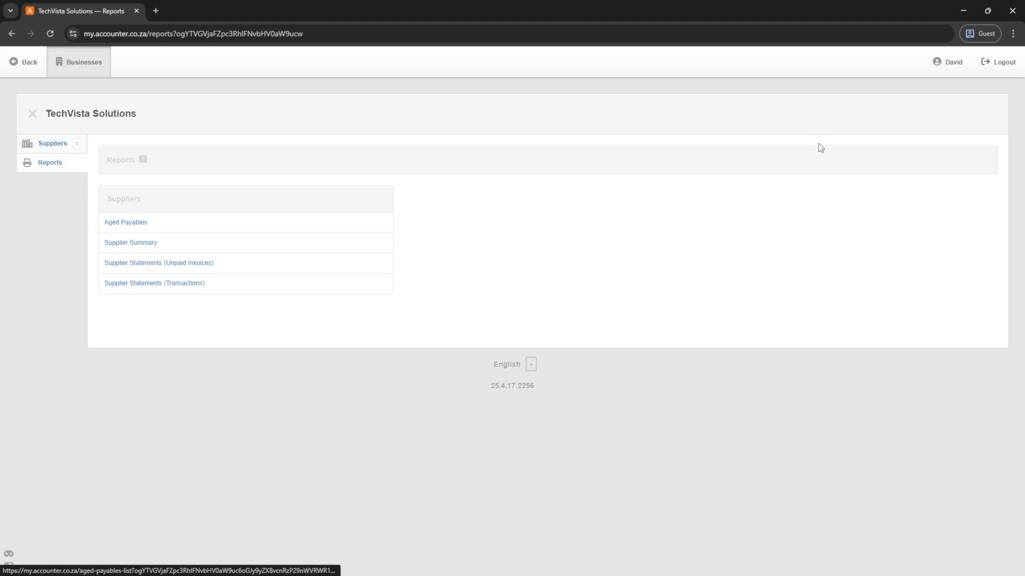
left_click(999, 66)
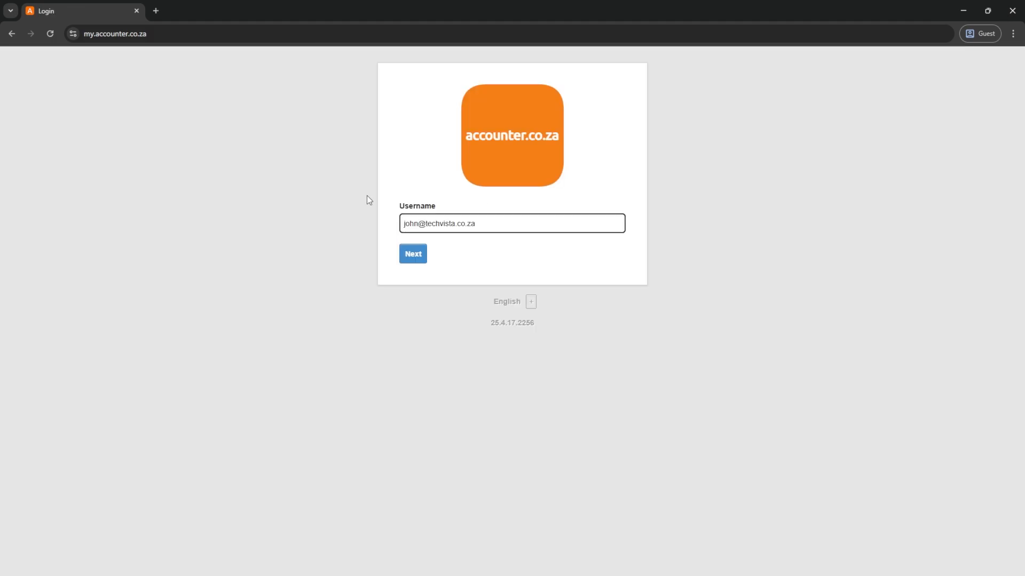
- Sign in as administrator and open TechVista Solutions' User Permissions page
left_click(417, 254)
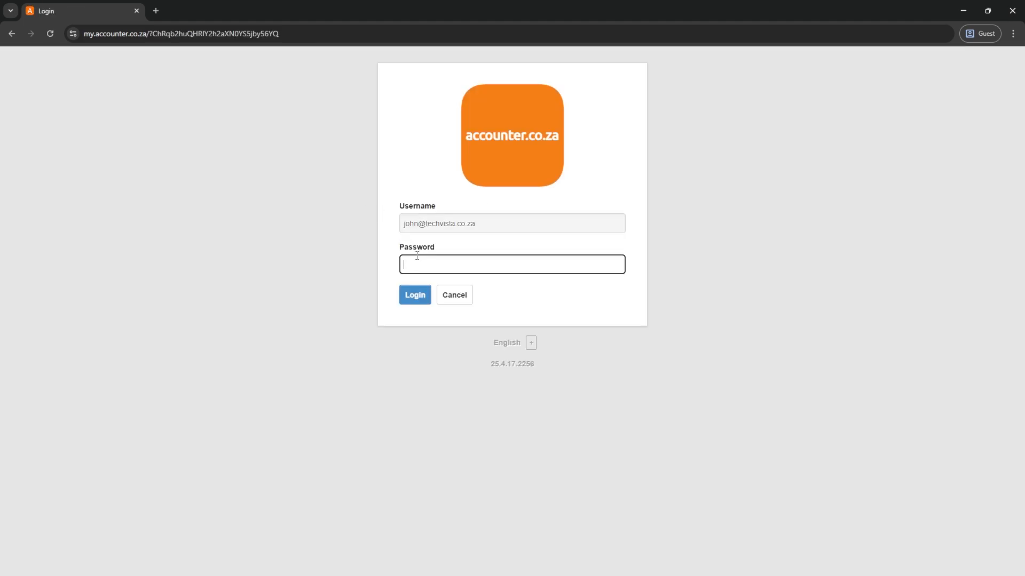
left_click(414, 294)
left_click(422, 134)
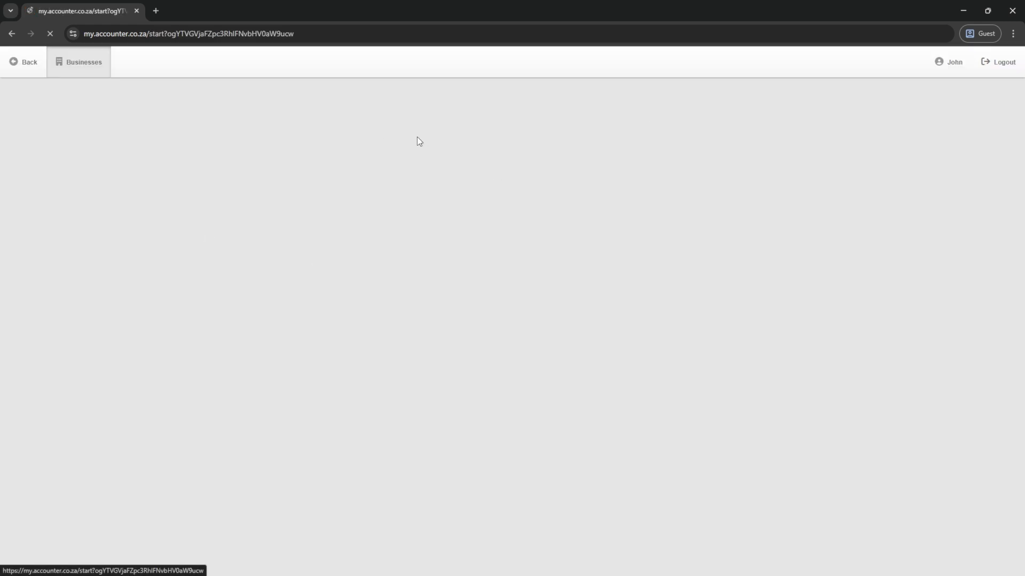
scroll(52, 395, "down", 4)
left_click(53, 370)
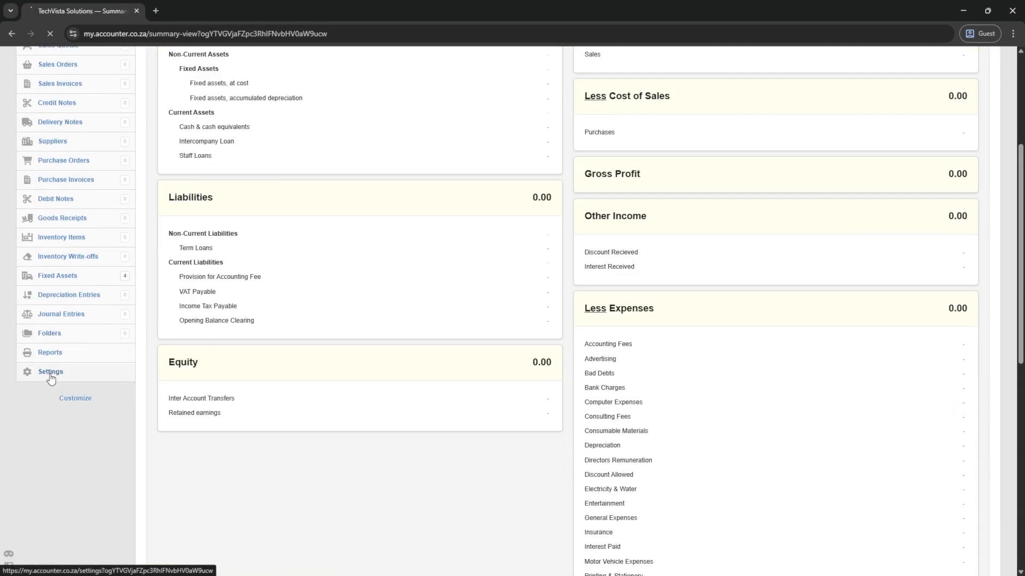
left_click(207, 246)
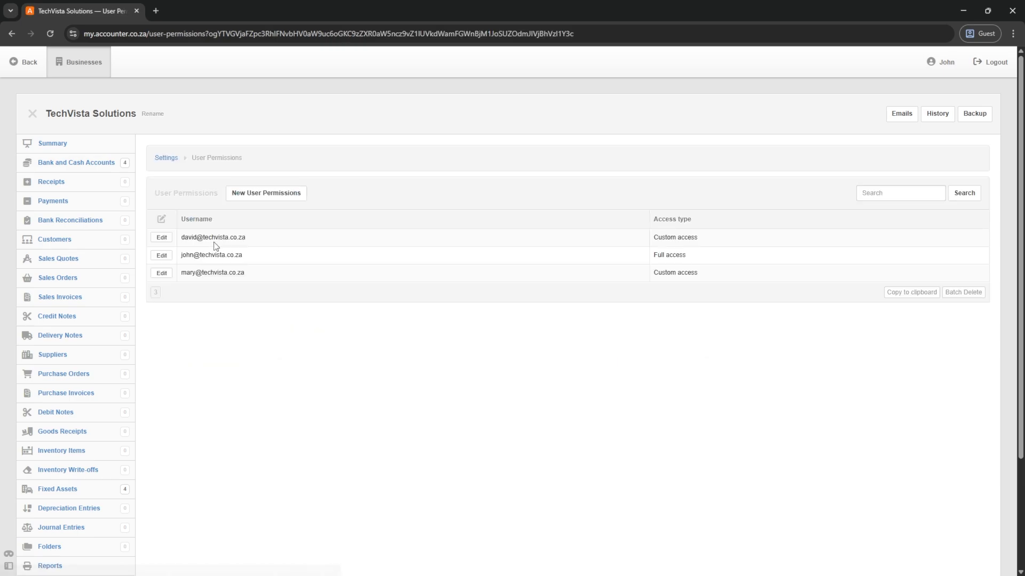
- Give the first custom-access user Debit Notes, Purchase Invoices and Purchase Quotes access, and save
left_click(160, 237)
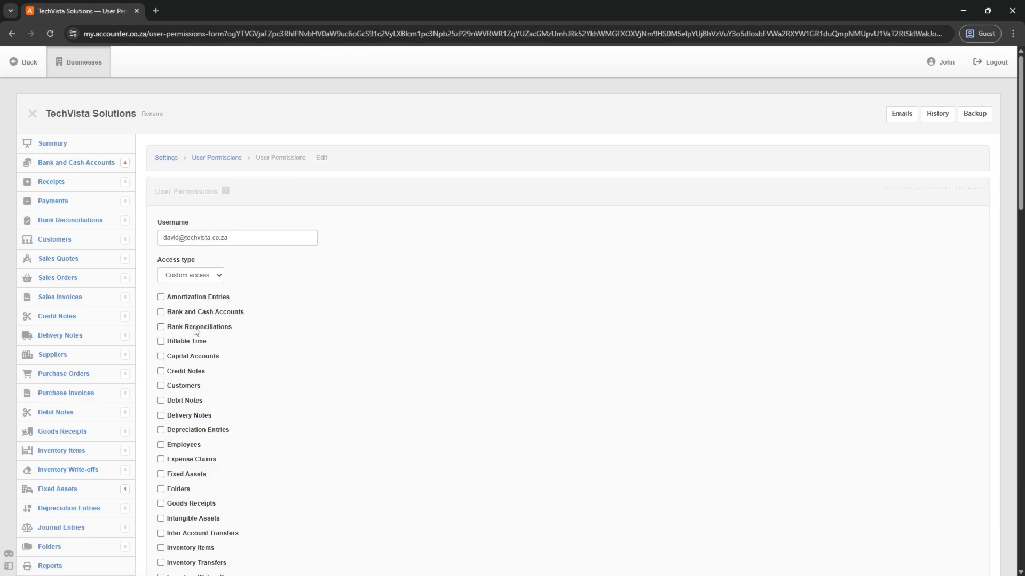
scroll(195, 331, "down", 2)
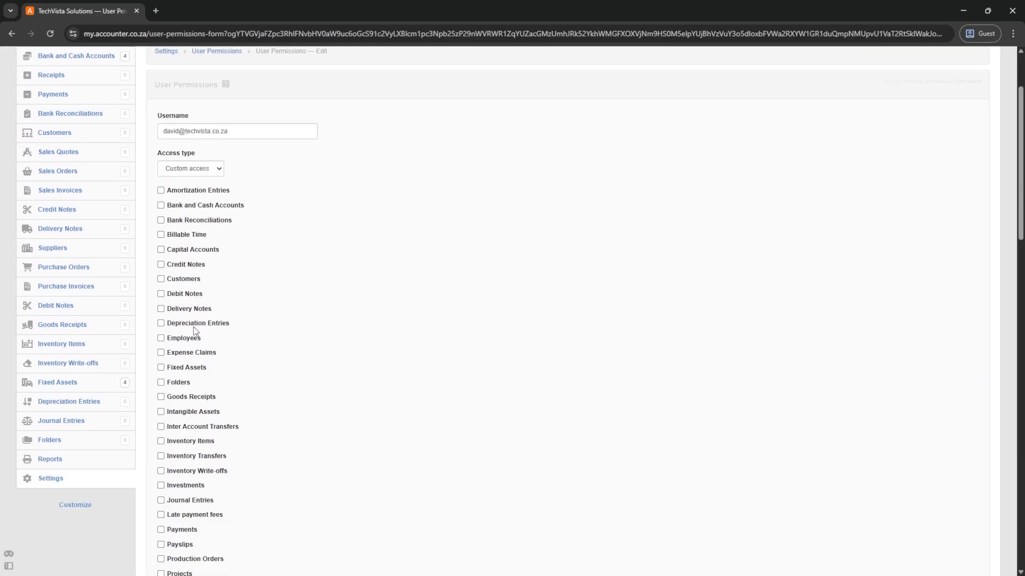
left_click(161, 294)
scroll(164, 302, "down", 6)
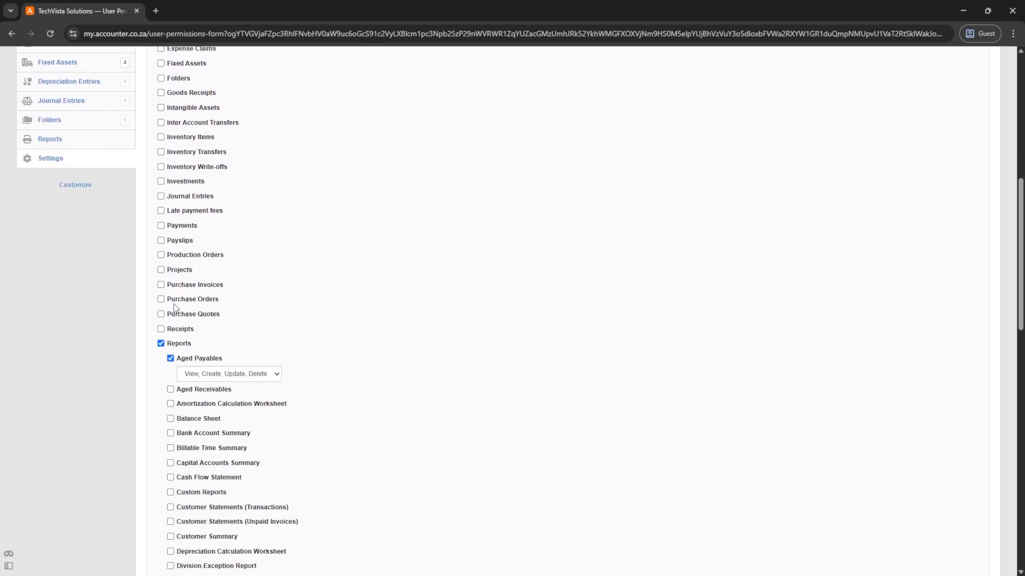
left_click(161, 285)
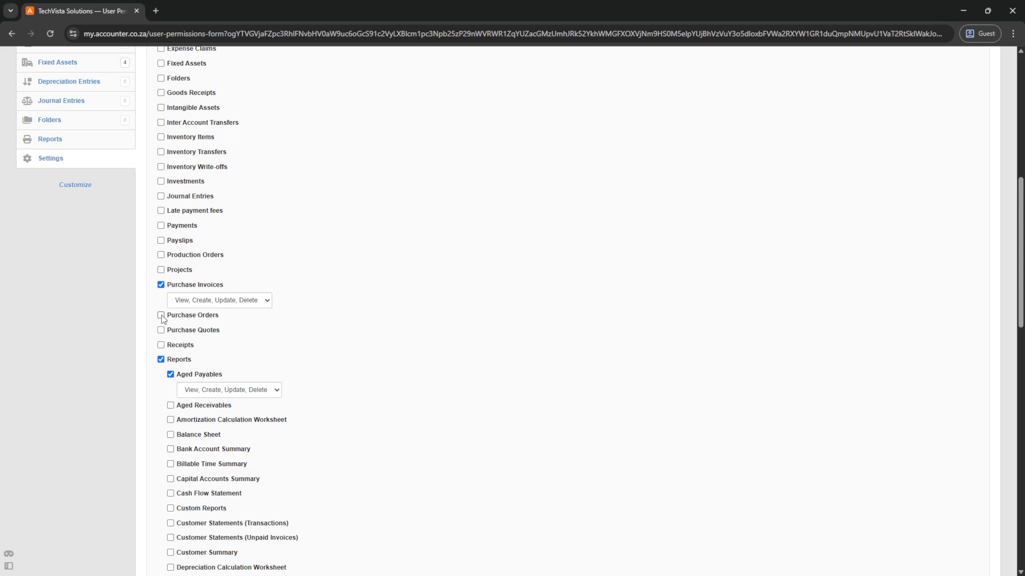
left_click(161, 330)
scroll(252, 338, "down", 16)
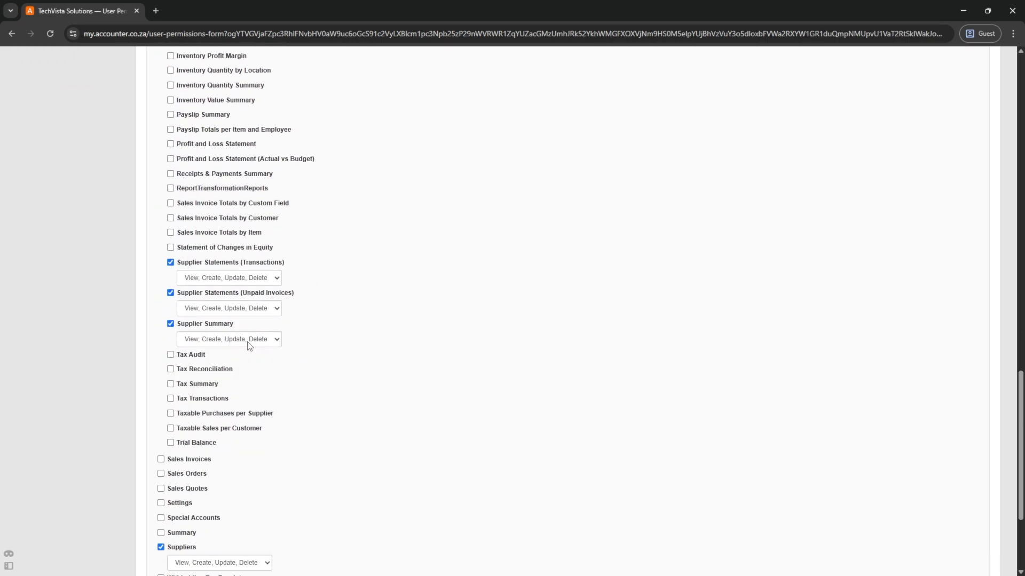
left_click(177, 454)
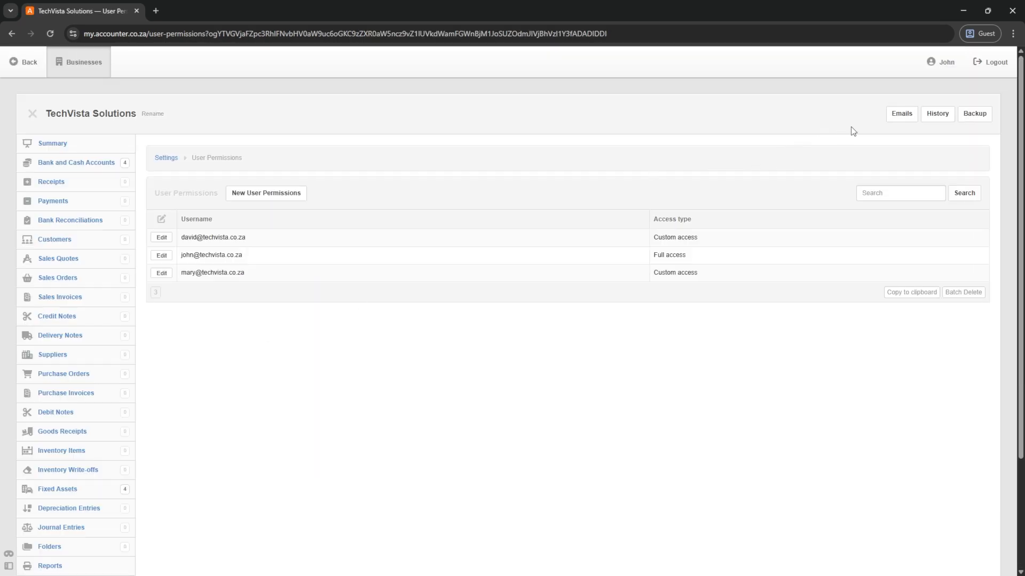
- Sign in as the restricted user and open TechVista Solutions to see its available modules
left_click(991, 63)
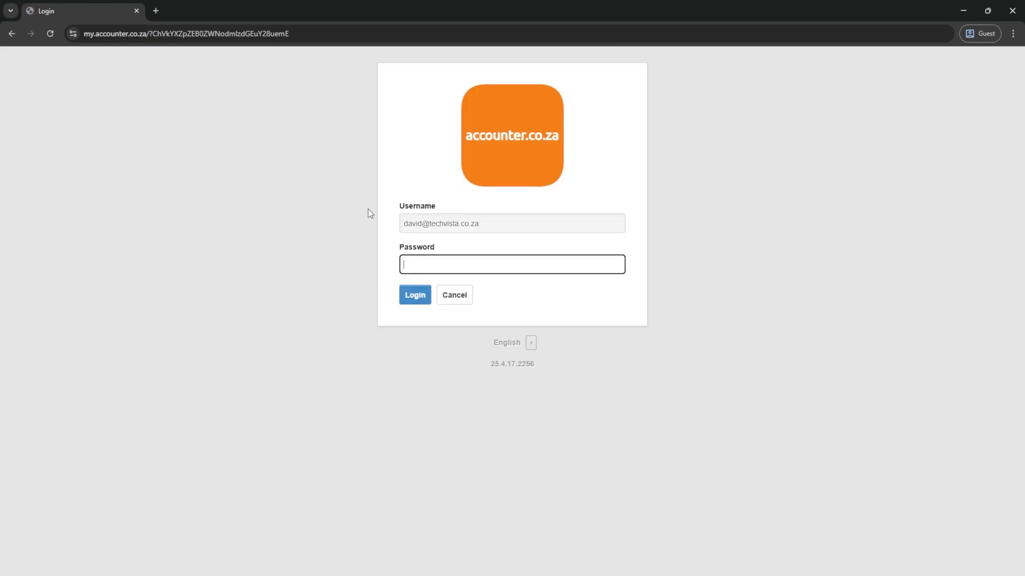
type("****")
key("Return")
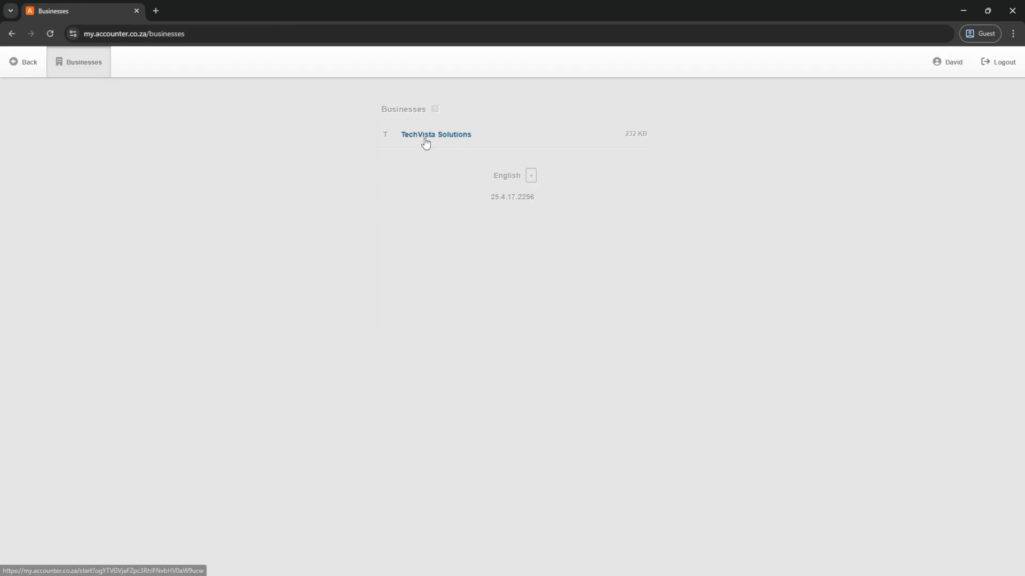
left_click(425, 138)
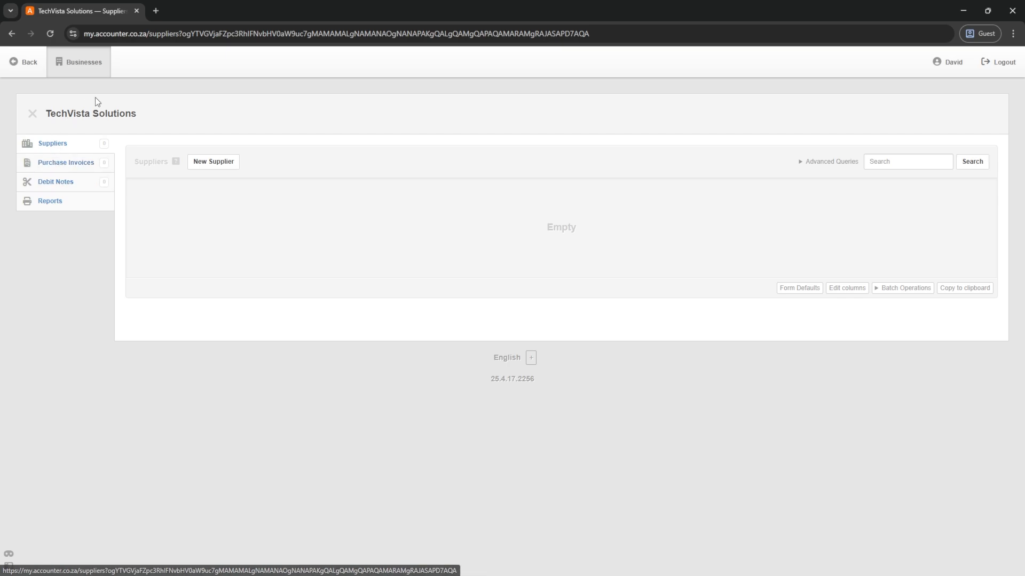
- Log out of the restricted account and sign back in as the administrator
left_click(1002, 69)
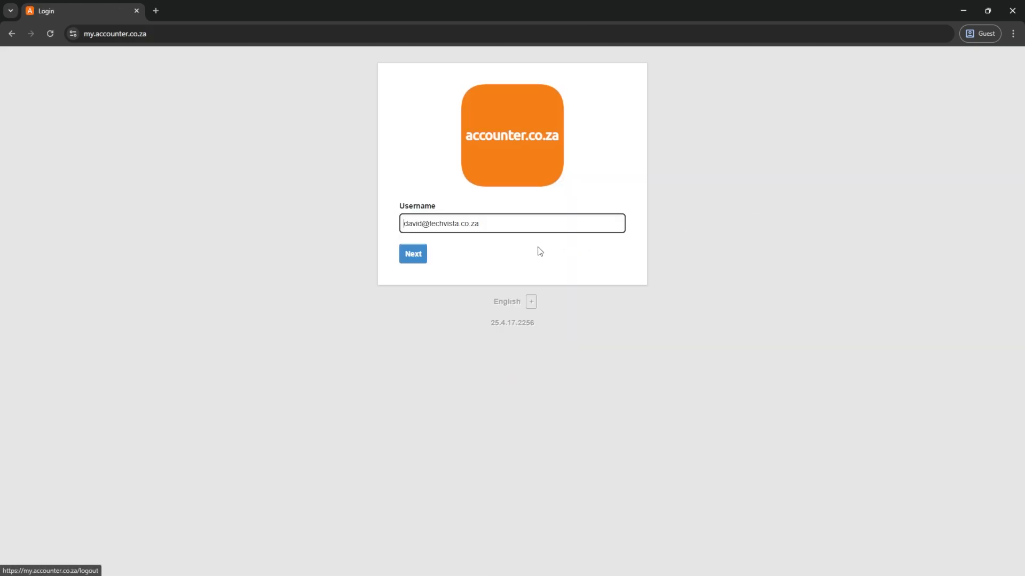
double_click(423, 224)
type("john")
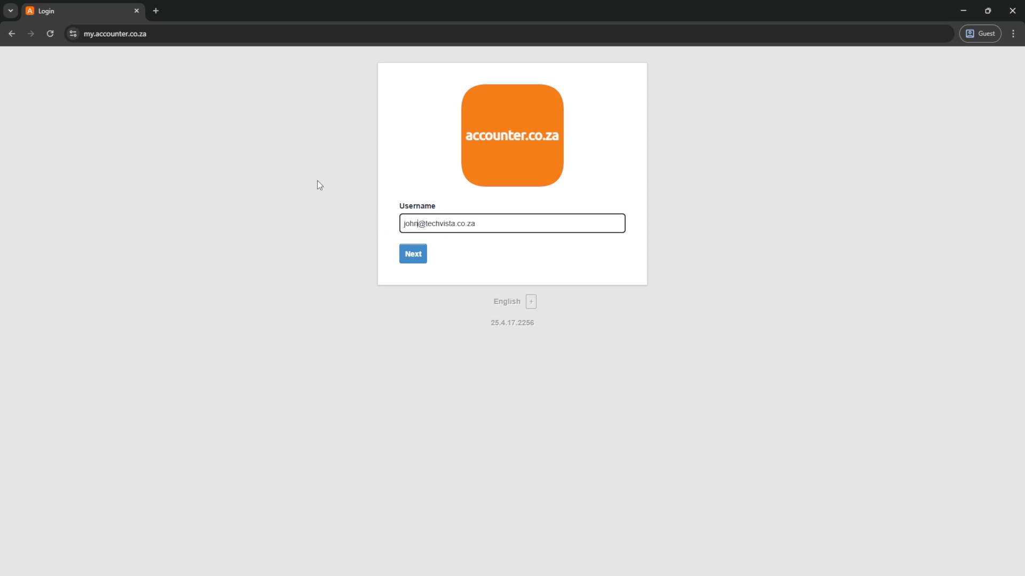
key("Return")
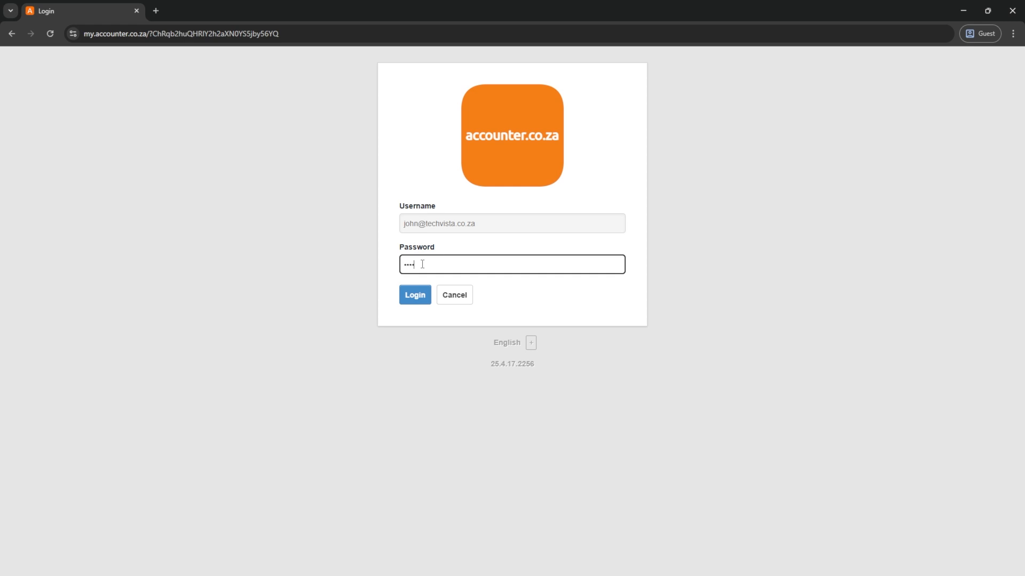
key("Return")
- Review the third user's empty permissions in TechVista Solutions, then log out and enter that user's username
left_click(430, 136)
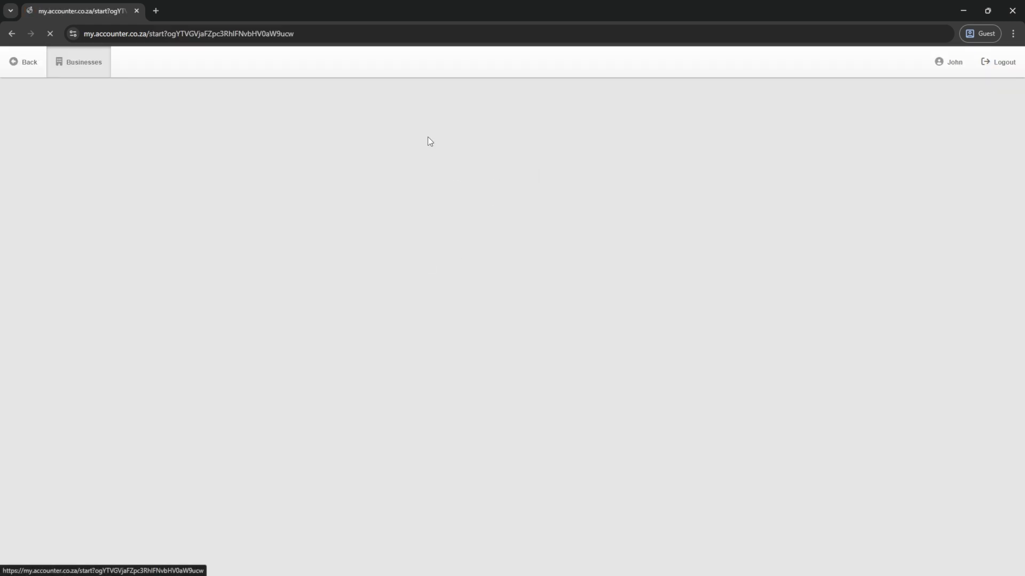
scroll(47, 451, "down", 3)
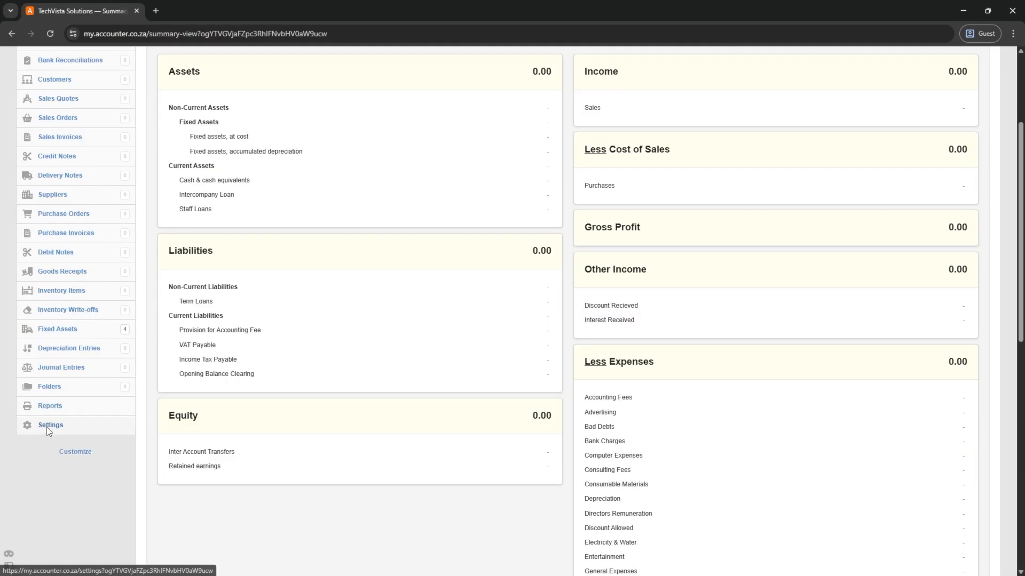
left_click(47, 425)
left_click(194, 249)
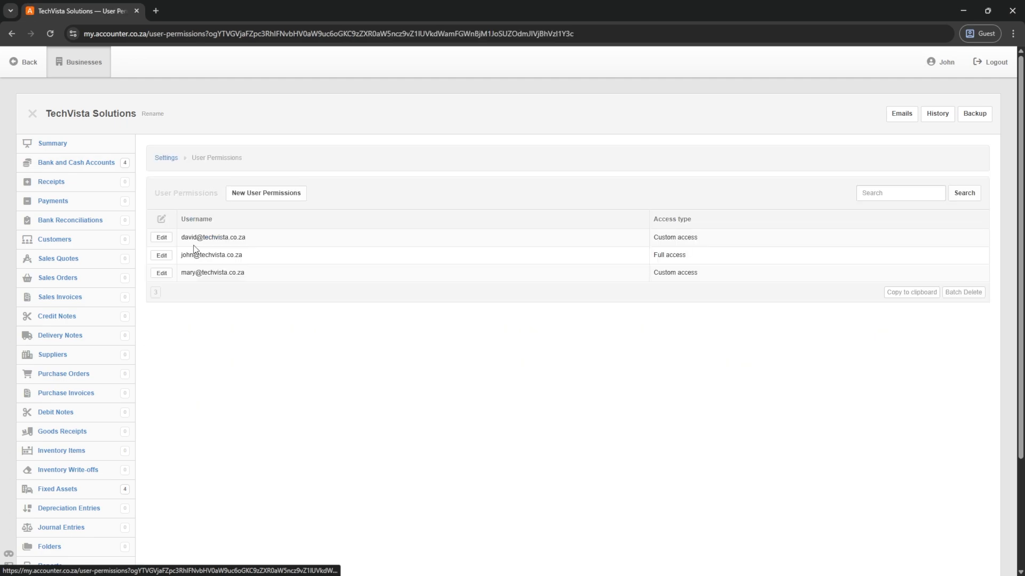
left_click(161, 273)
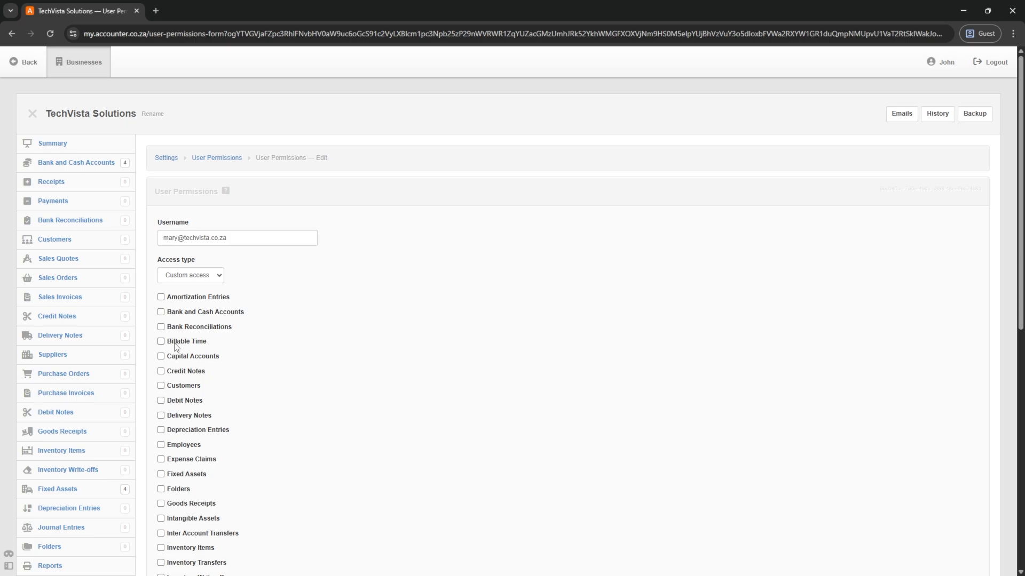
scroll(175, 347, "down", 9)
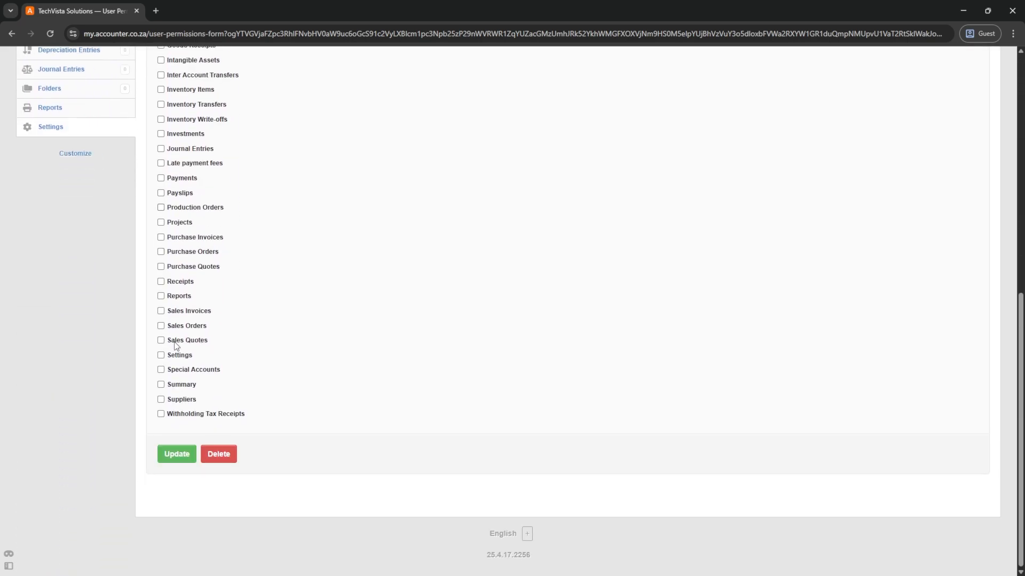
scroll(175, 342, "up", 10)
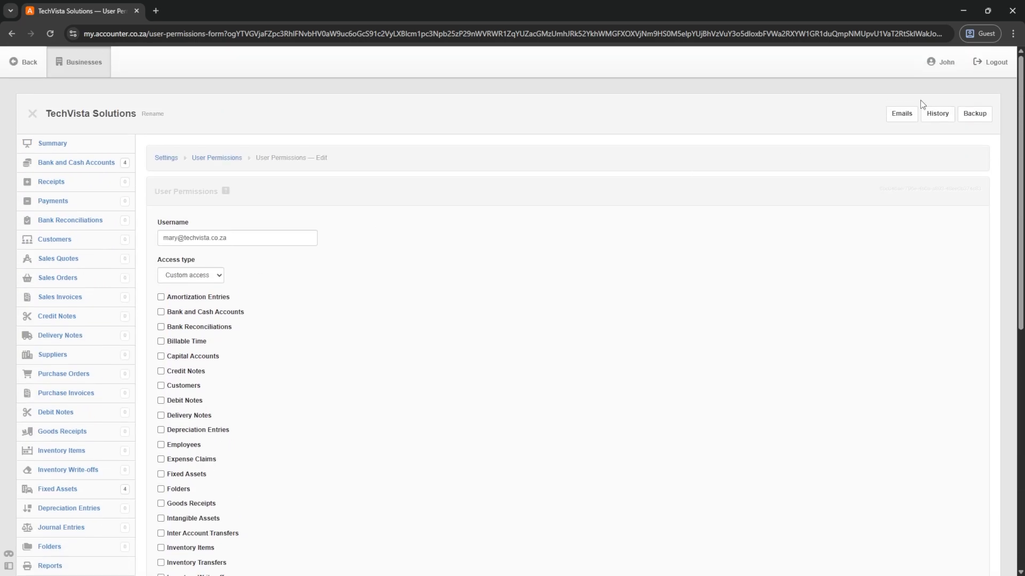
left_click(922, 107)
left_click(406, 258)
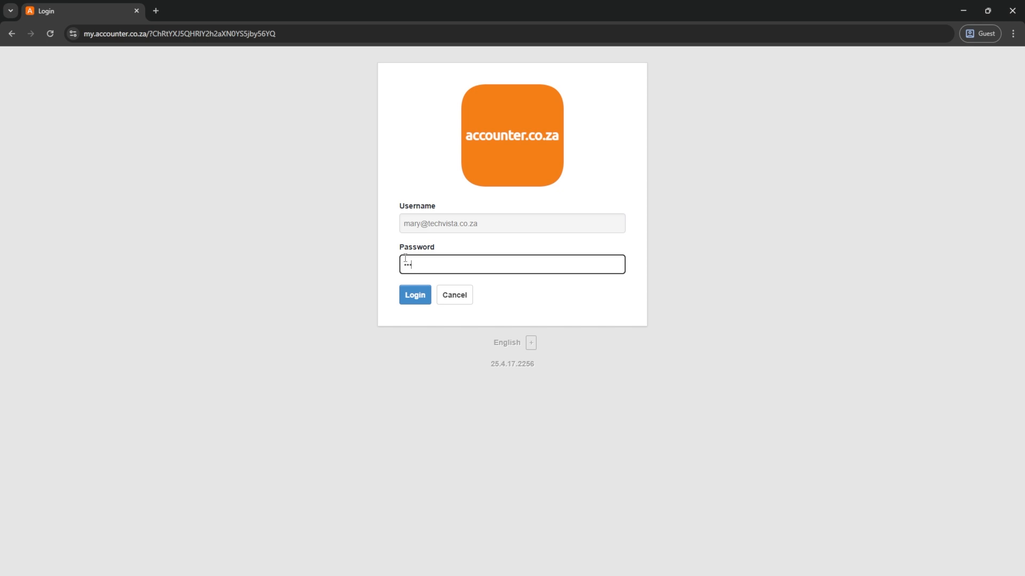
- Sign in as the unpermitted user, find TechVista Solutions blocked by the no-permissions message, and log out
key("Return")
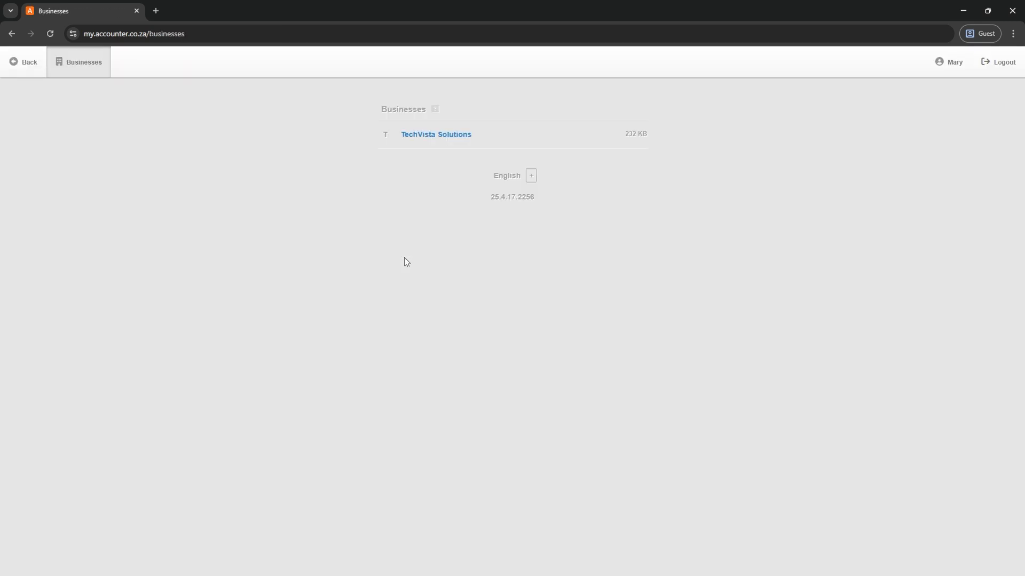
left_click(424, 140)
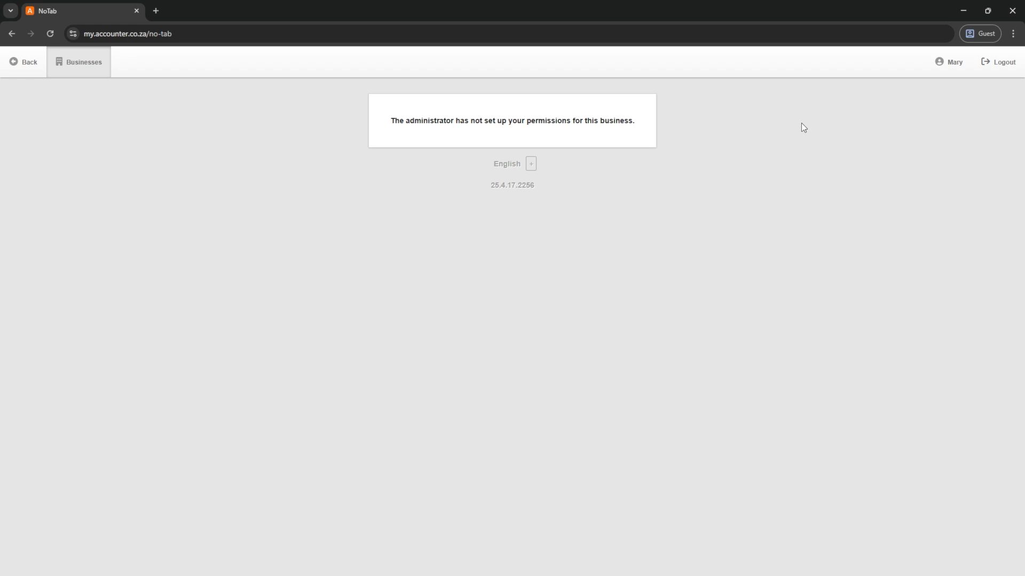
left_click(1000, 69)
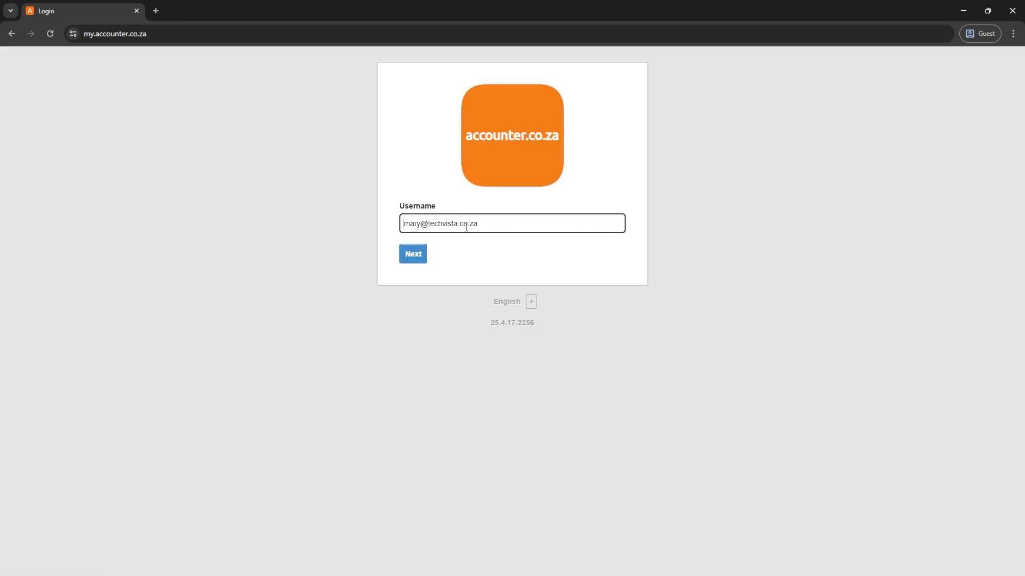
- Sign in again with the administrator's username and password
double_click(421, 224)
type("john")
key("Return")
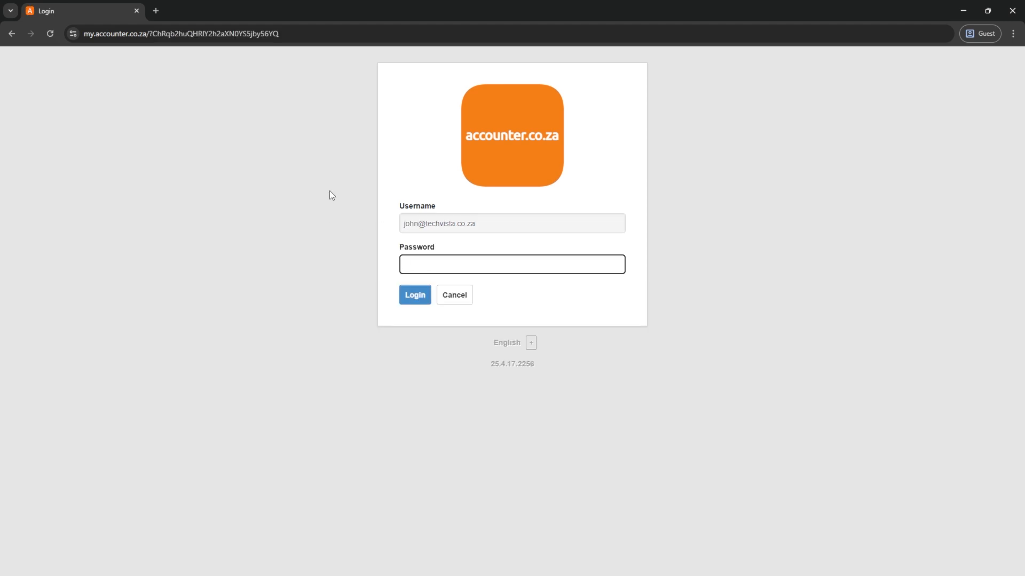
type("***")
key("Return")
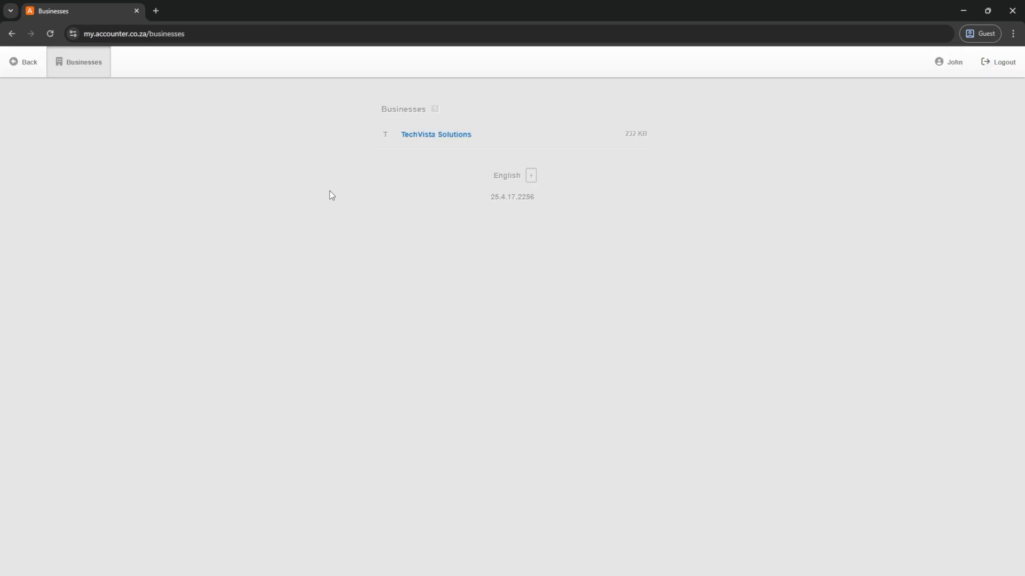
- In TechVista Solutions, open Settings > User Permissions and edit the restricted user
left_click(450, 135)
scroll(66, 332, "down", 4)
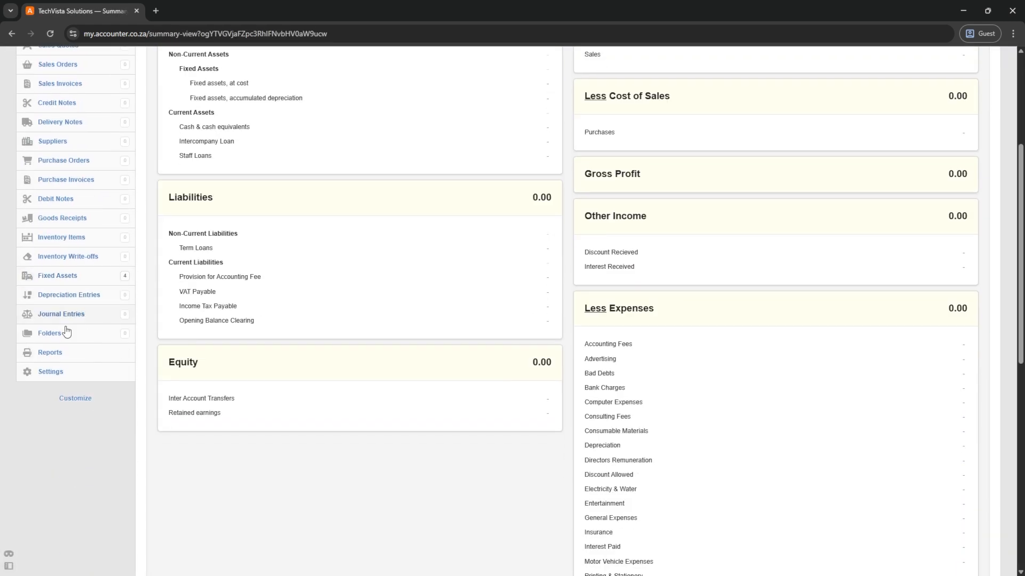
left_click(51, 372)
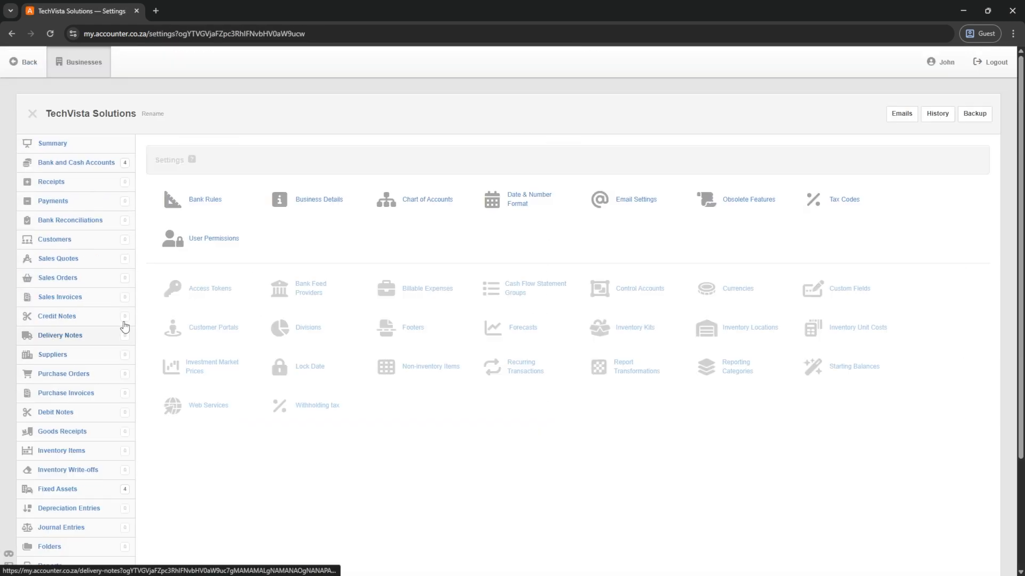
left_click(212, 241)
left_click(160, 274)
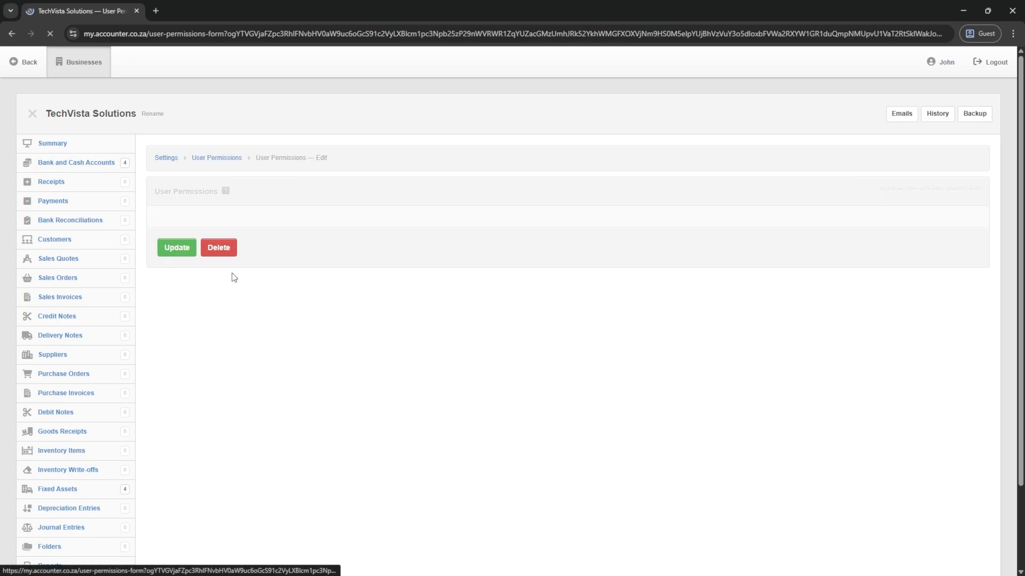
- Tick Customers, Receipts, Sales Invoices and Sales Quotes in the user's custom access list
scroll(206, 270, "down", 3)
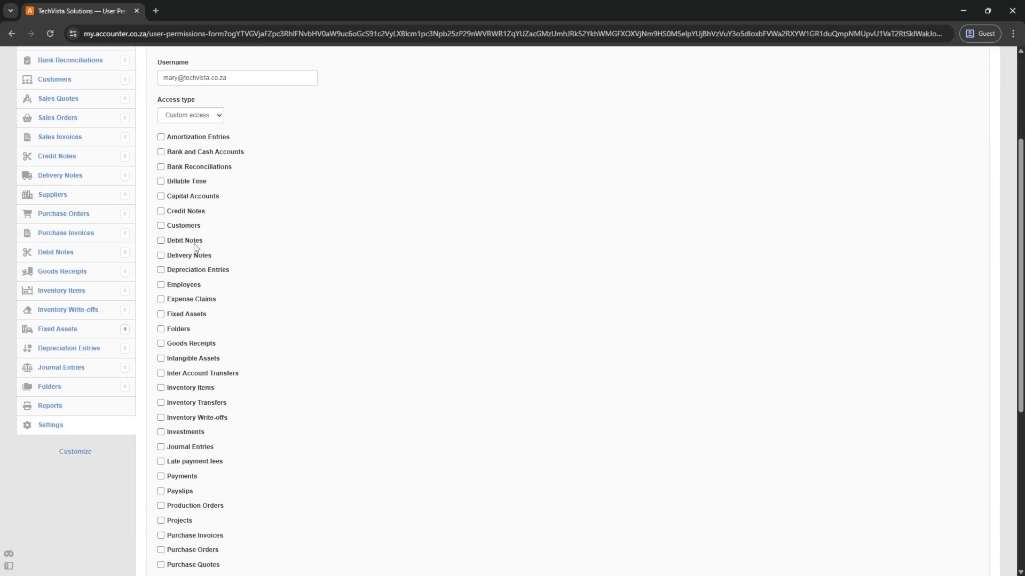
left_click(161, 226)
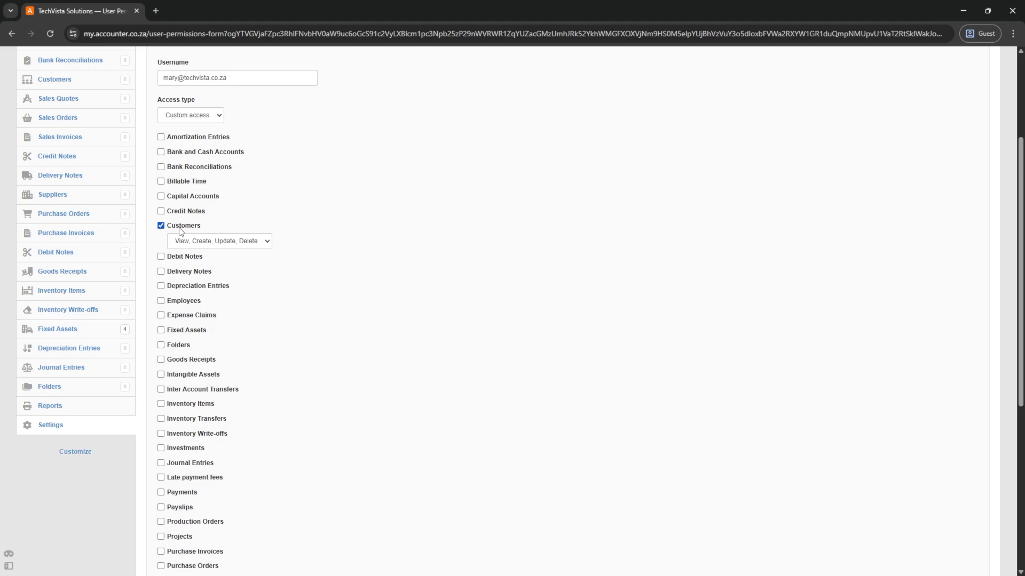
scroll(186, 254, "down", 3)
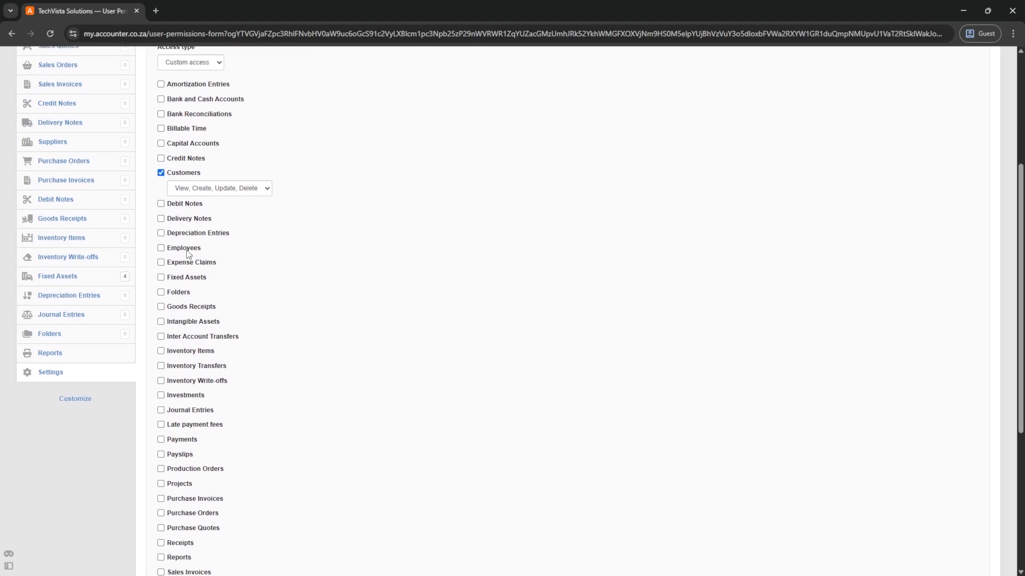
scroll(188, 254, "down", 1)
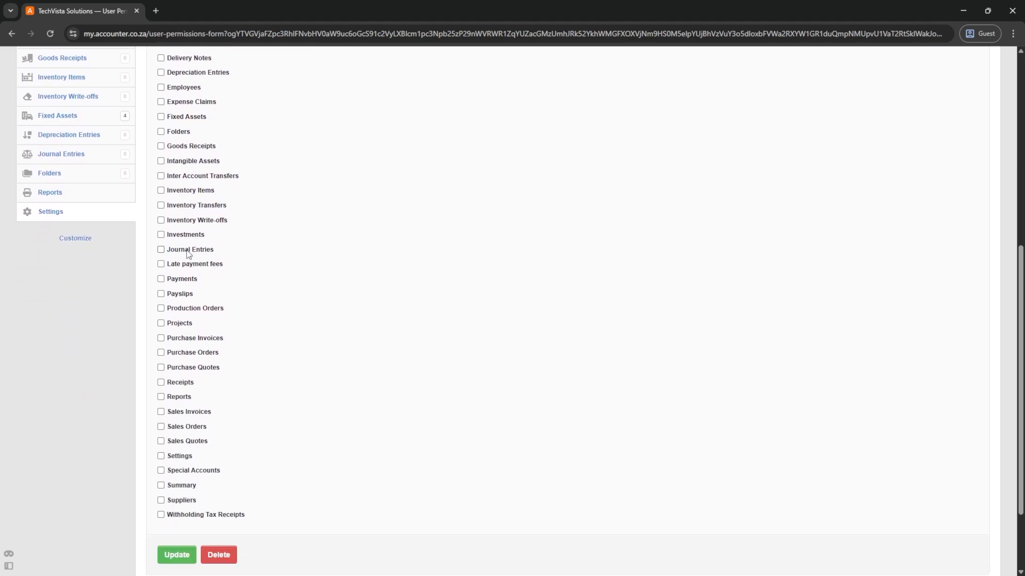
left_click(161, 382)
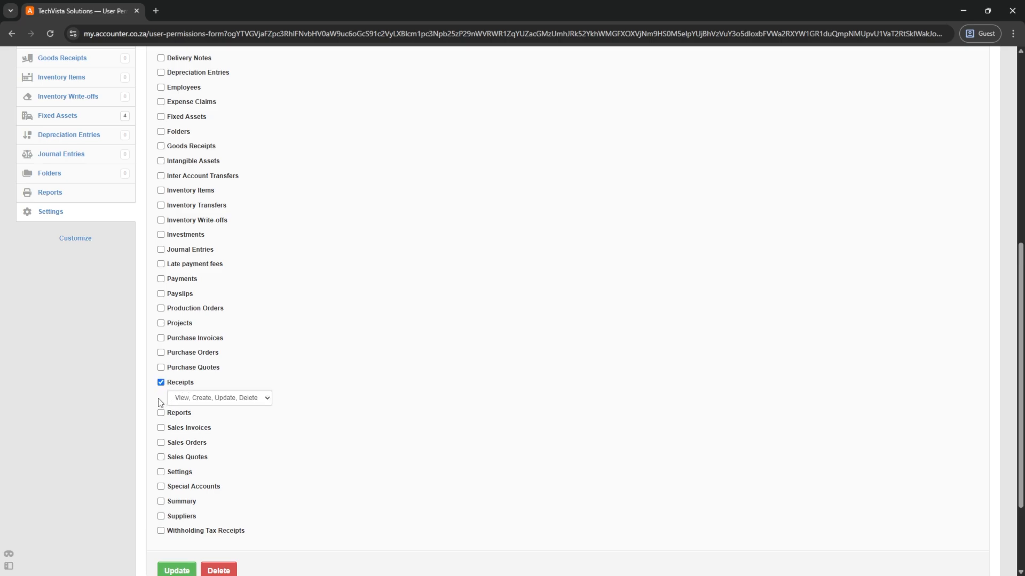
left_click(161, 427)
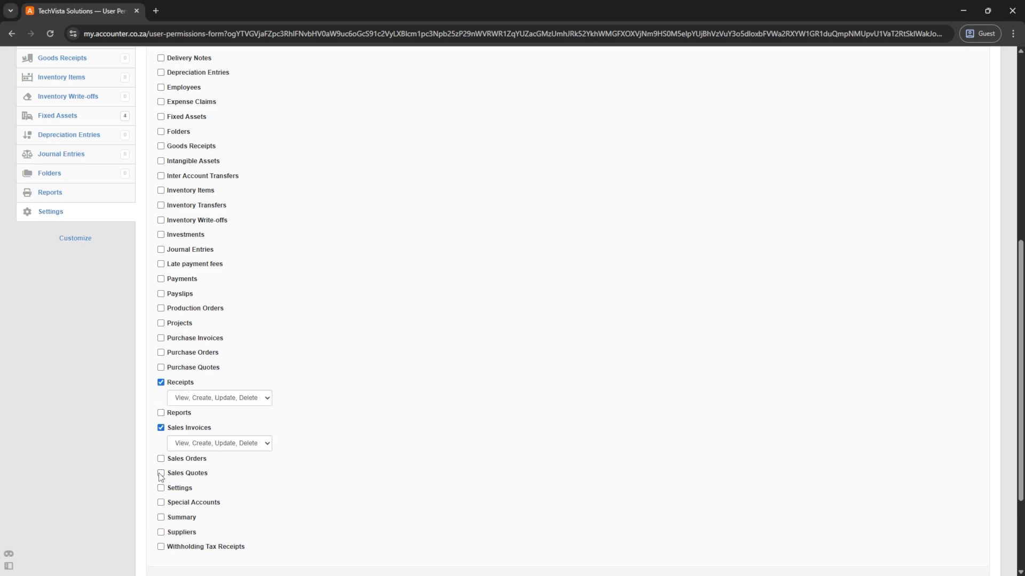
left_click(161, 473)
scroll(160, 491, "down", 2)
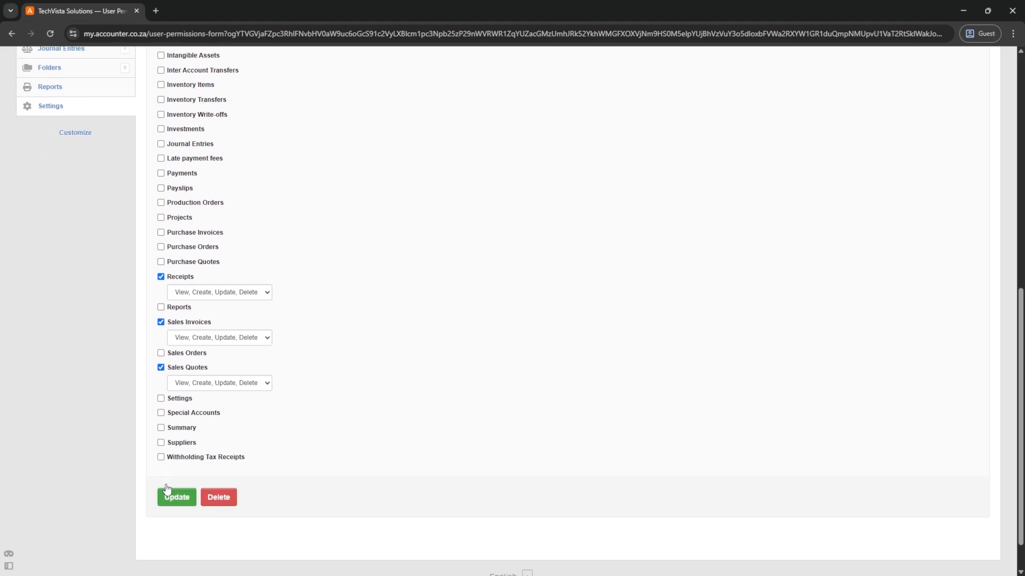
scroll(179, 379, "up", 2)
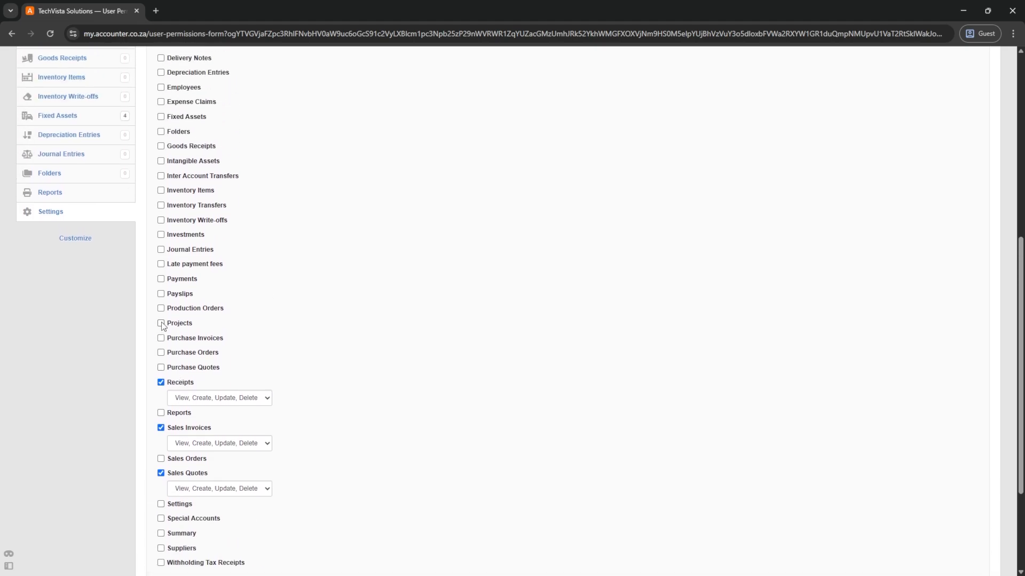
- Add Reports access limited to customer and sales invoice reports, then save with Update
left_click(160, 413)
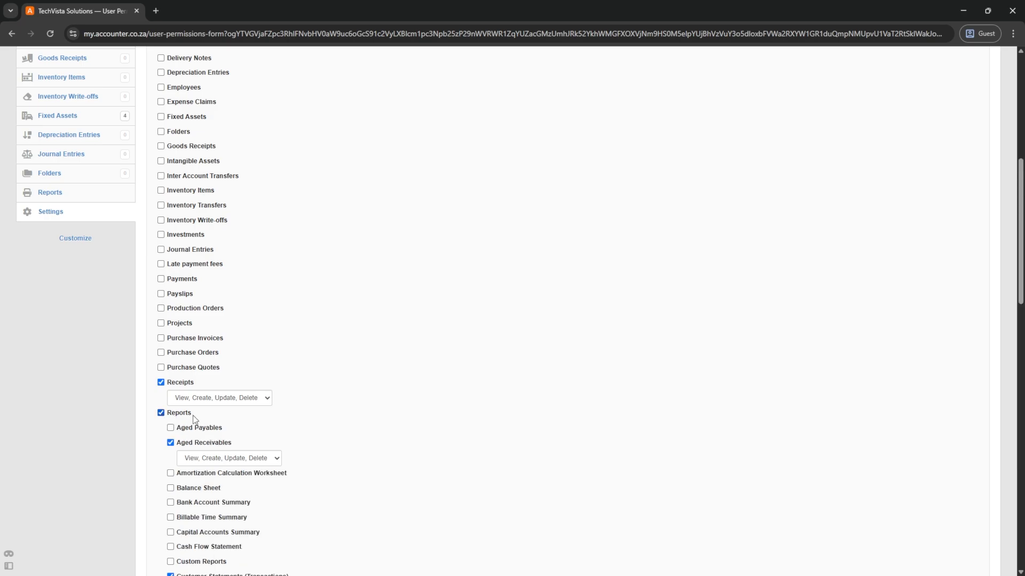
scroll(191, 430, "down", 3)
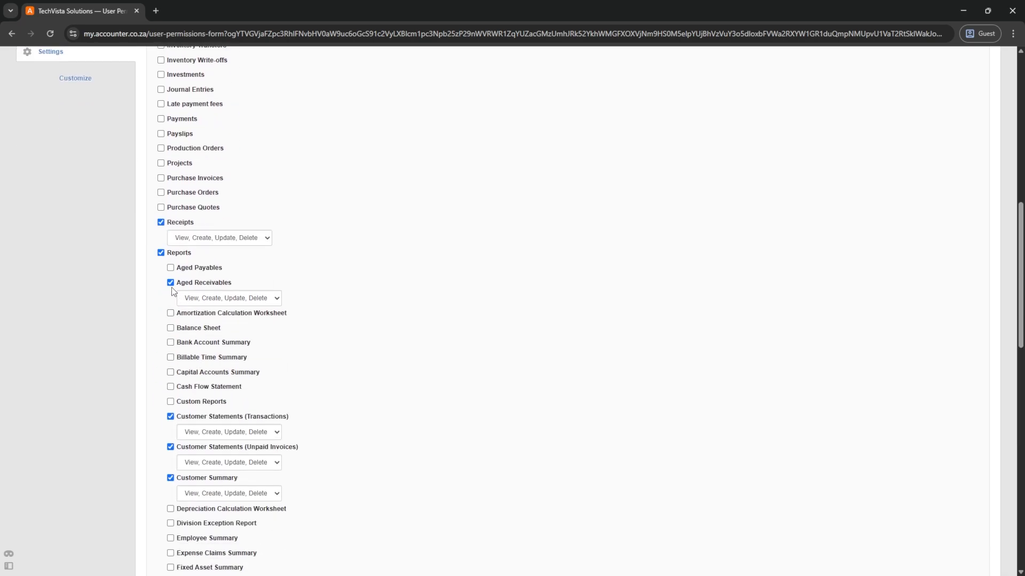
scroll(213, 321, "down", 2)
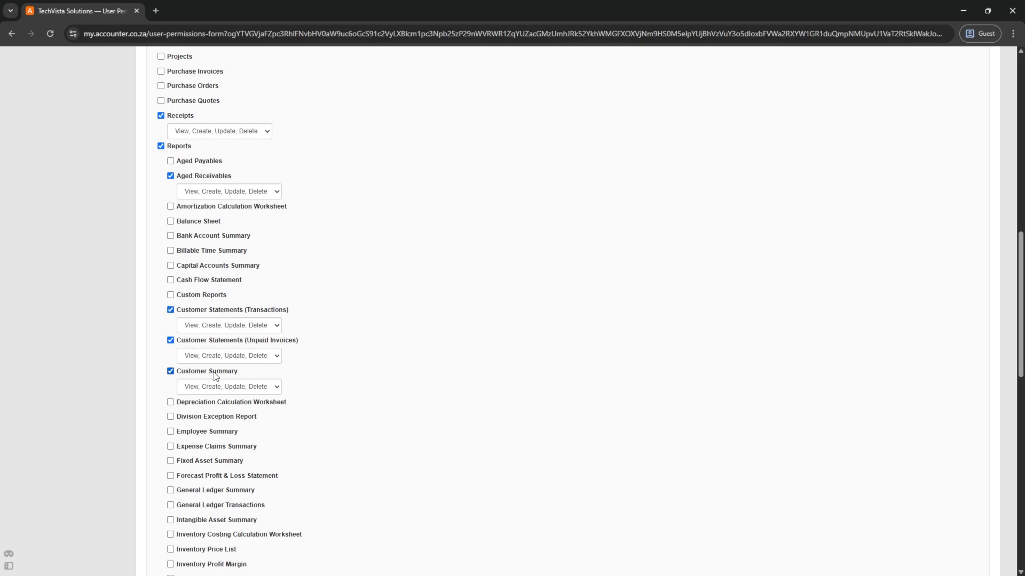
scroll(216, 376, "down", 7)
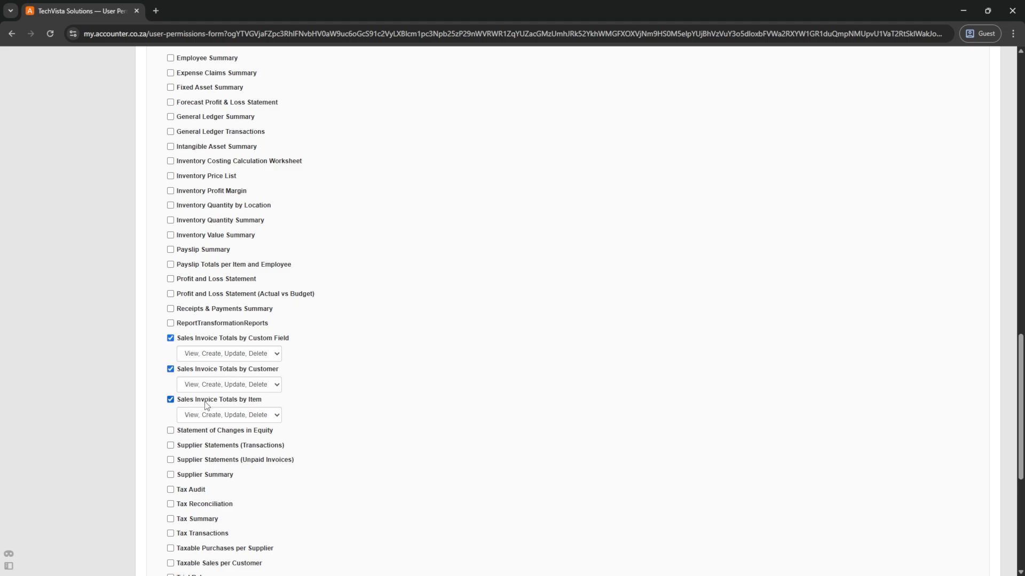
scroll(208, 405, "down", 4)
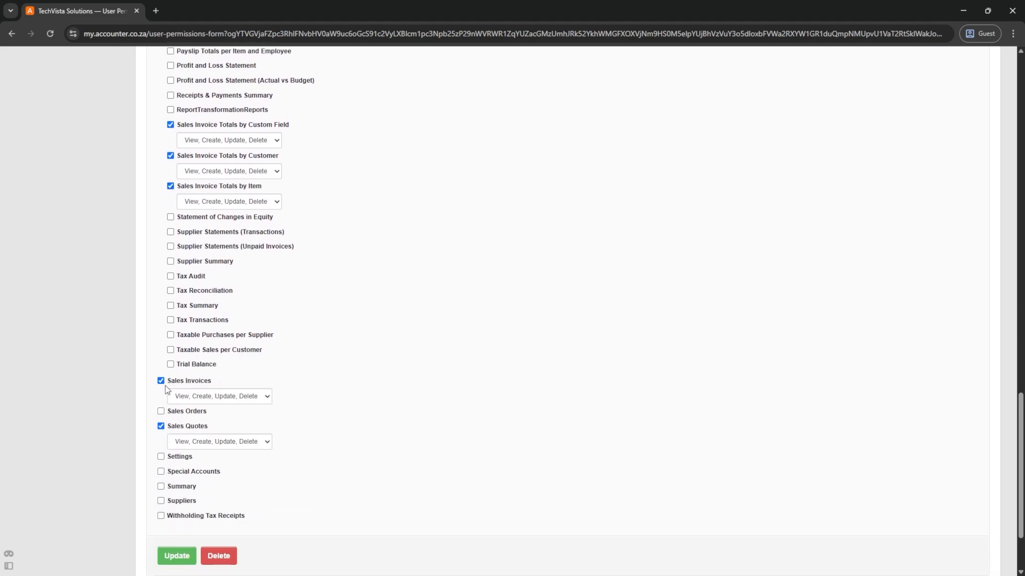
scroll(187, 427, "down", 2)
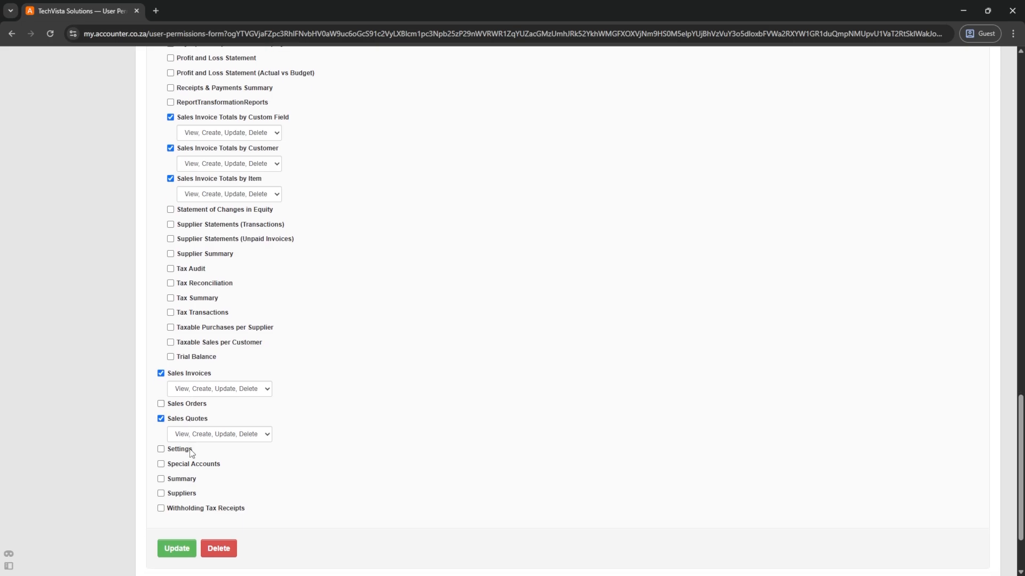
left_click(179, 454)
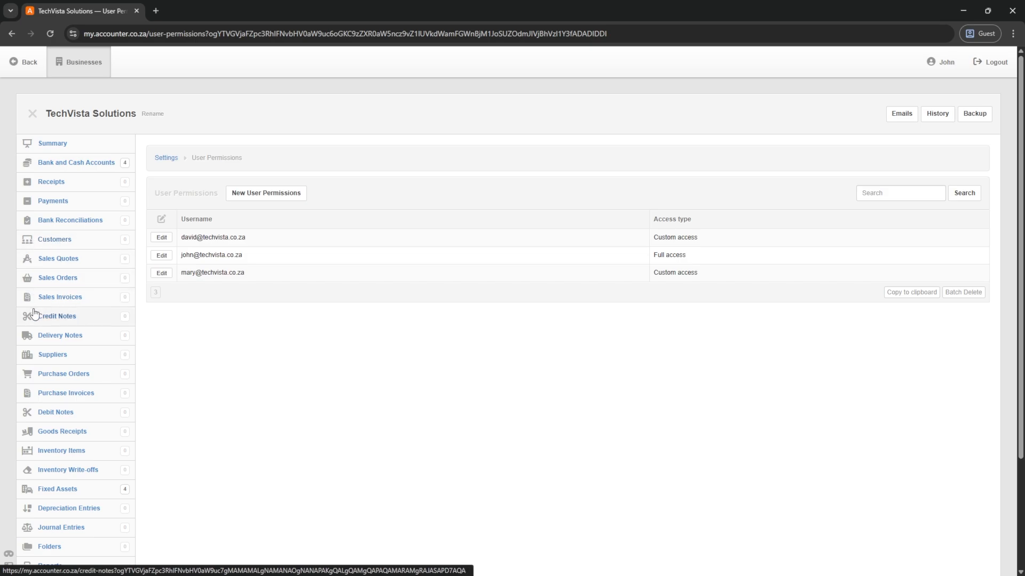
- Scroll down to review the saved User Permissions list of three users
scroll(36, 330, "down", 3)
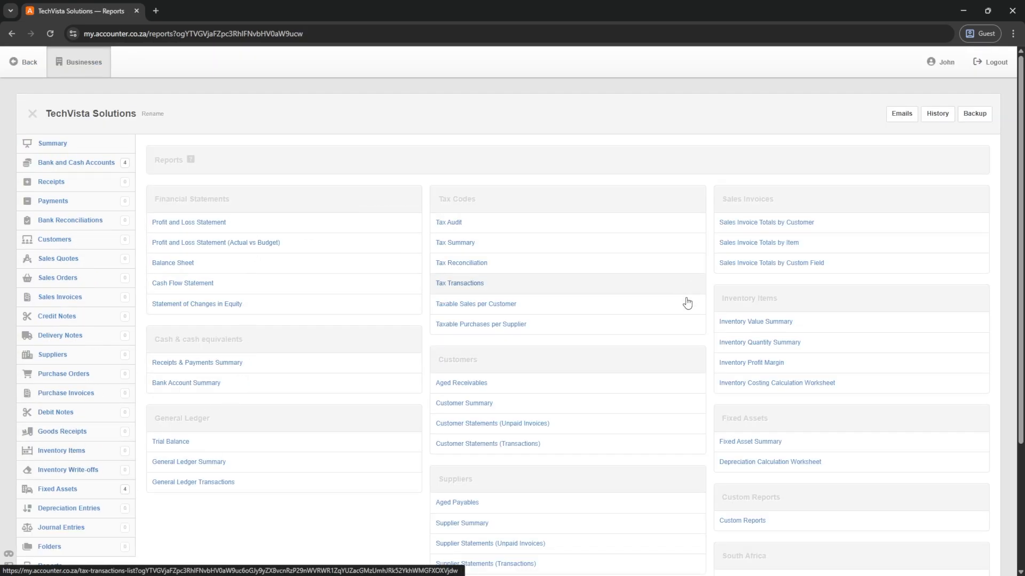
- Log out of the administrator account, sign in as the restricted user, and open TechVista Solutions' Reports to confirm only customer and sales invoice reports appear
left_click(994, 62)
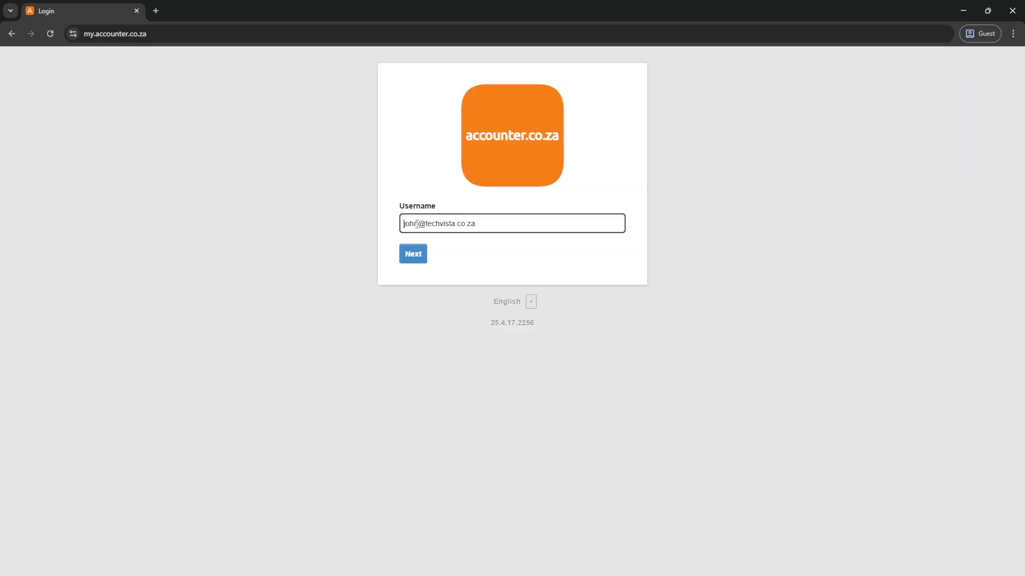
type("mary")
key("Return")
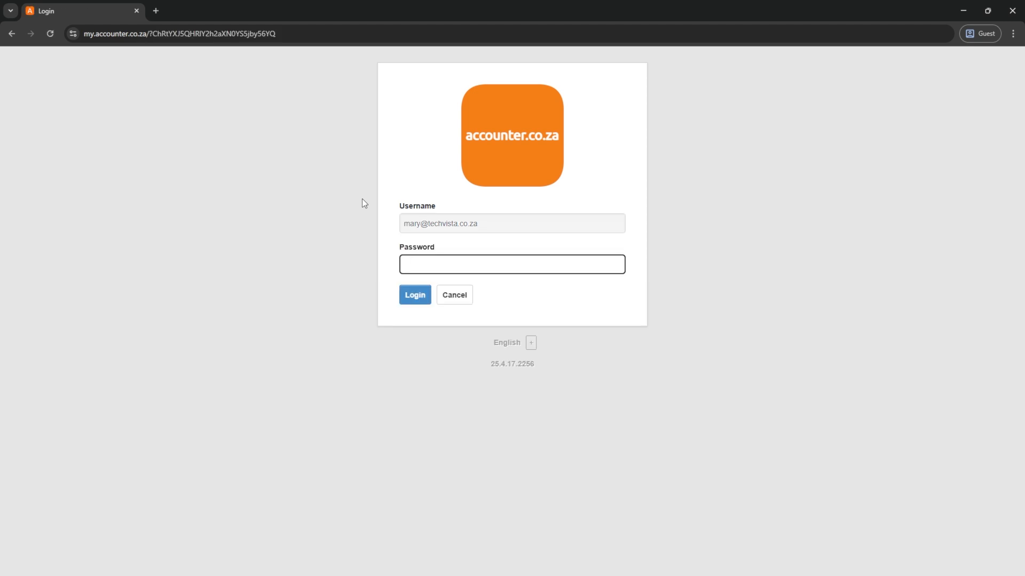
type("•••")
key("Return")
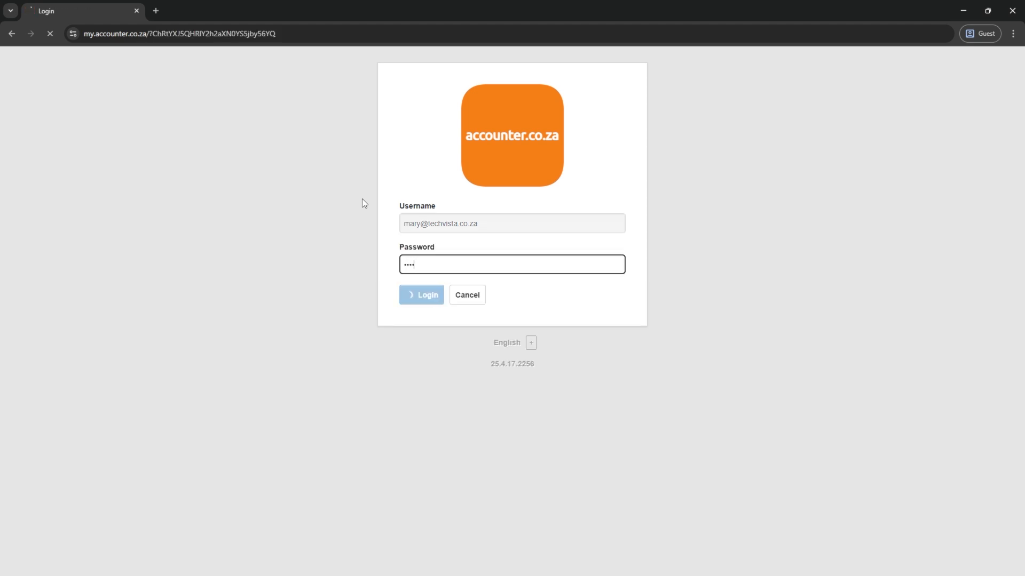
left_click(424, 136)
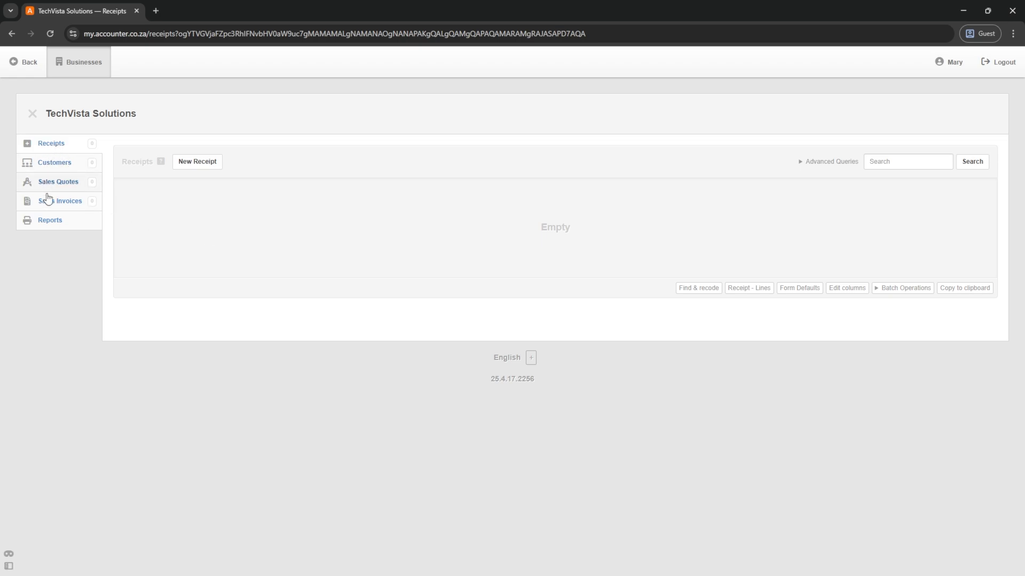
left_click(52, 225)
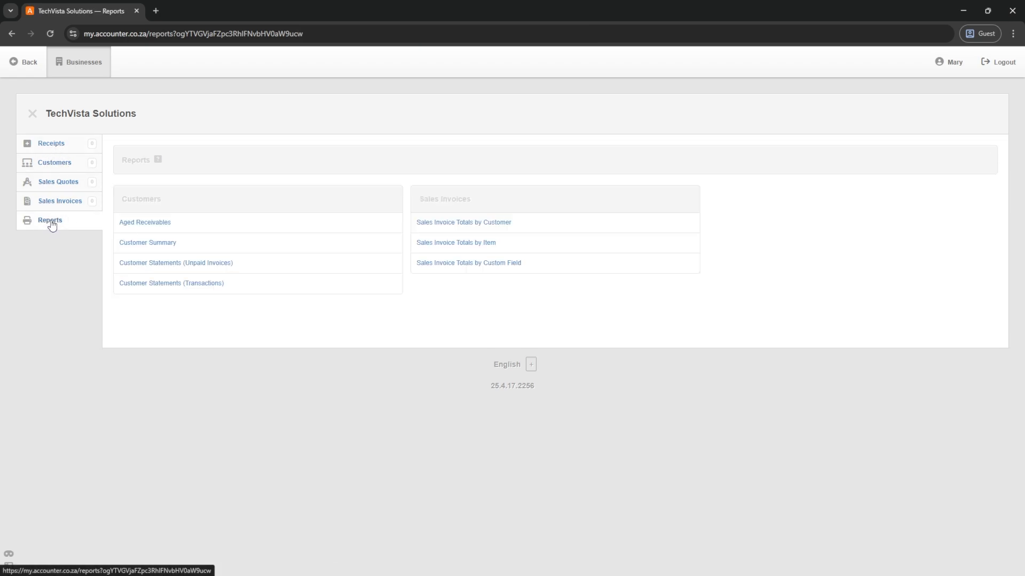